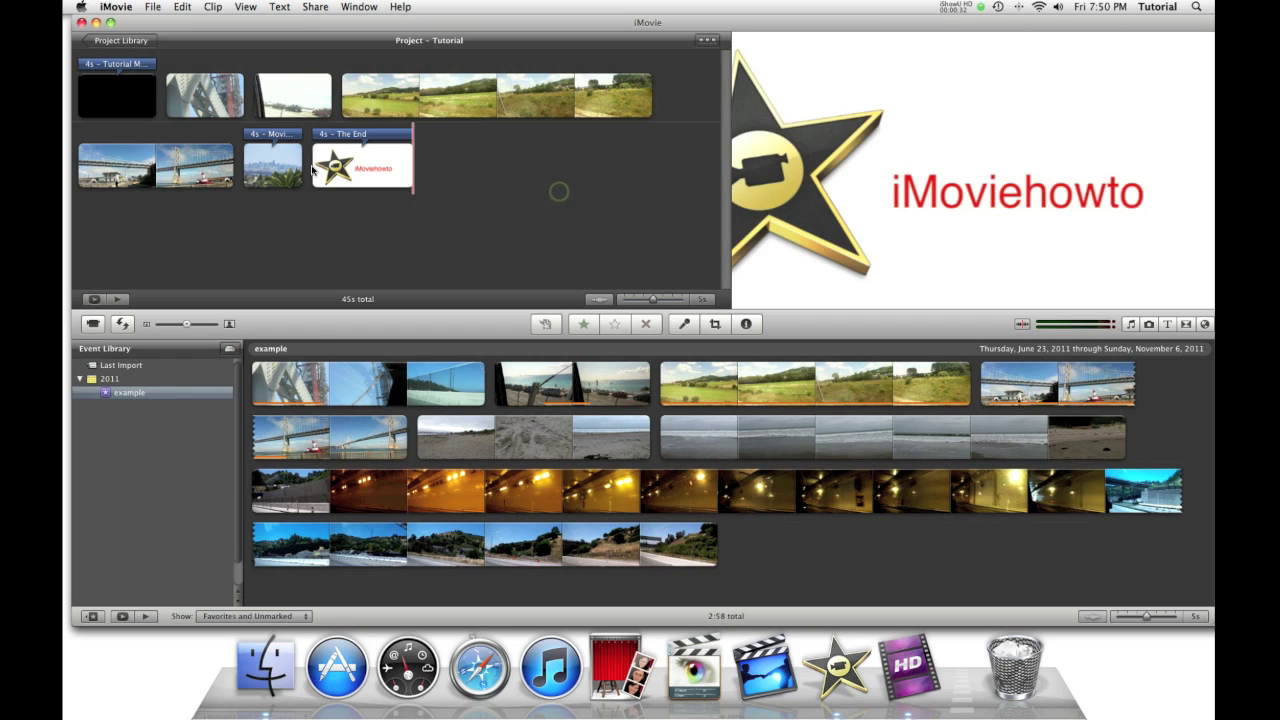
click(152, 7)
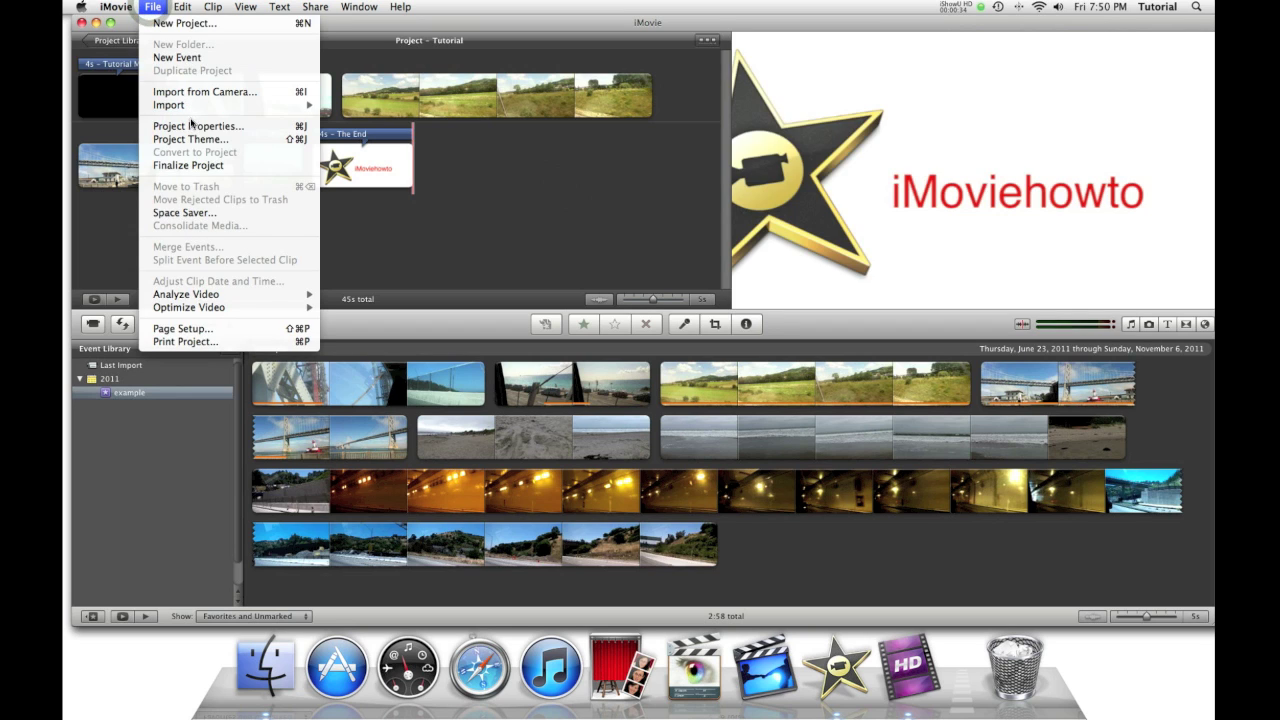
click(154, 4)
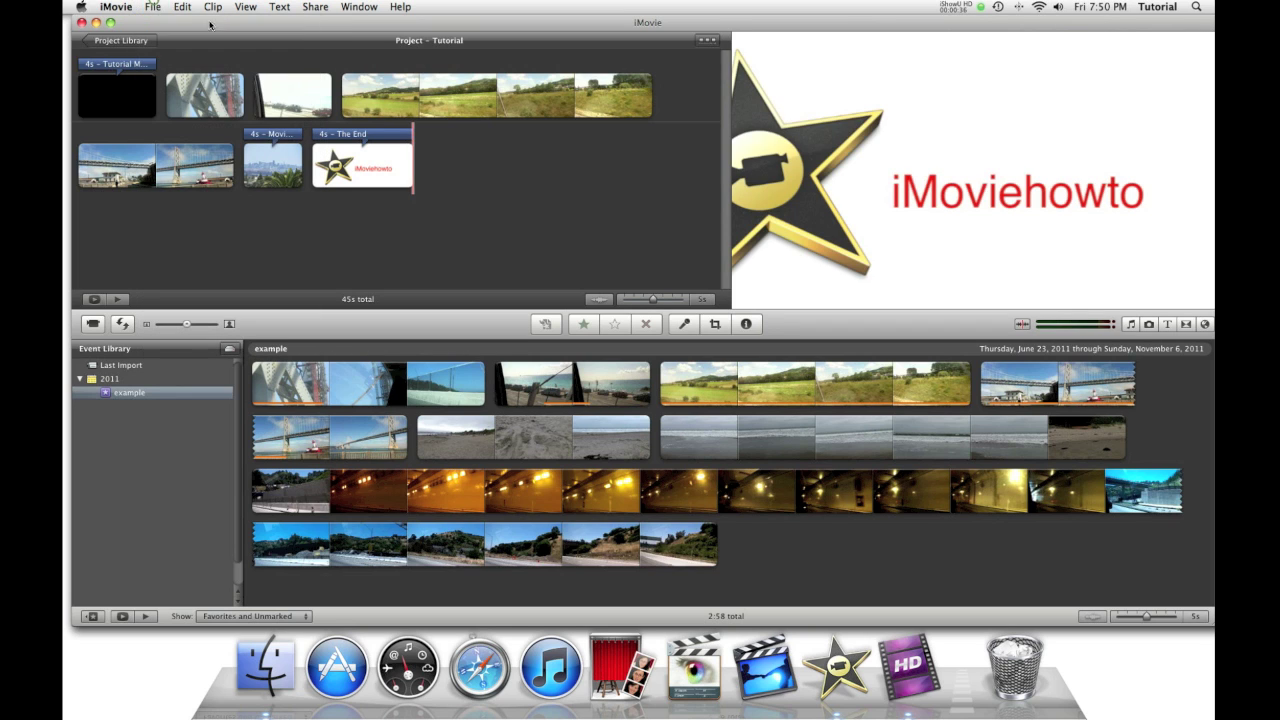
click(1167, 324)
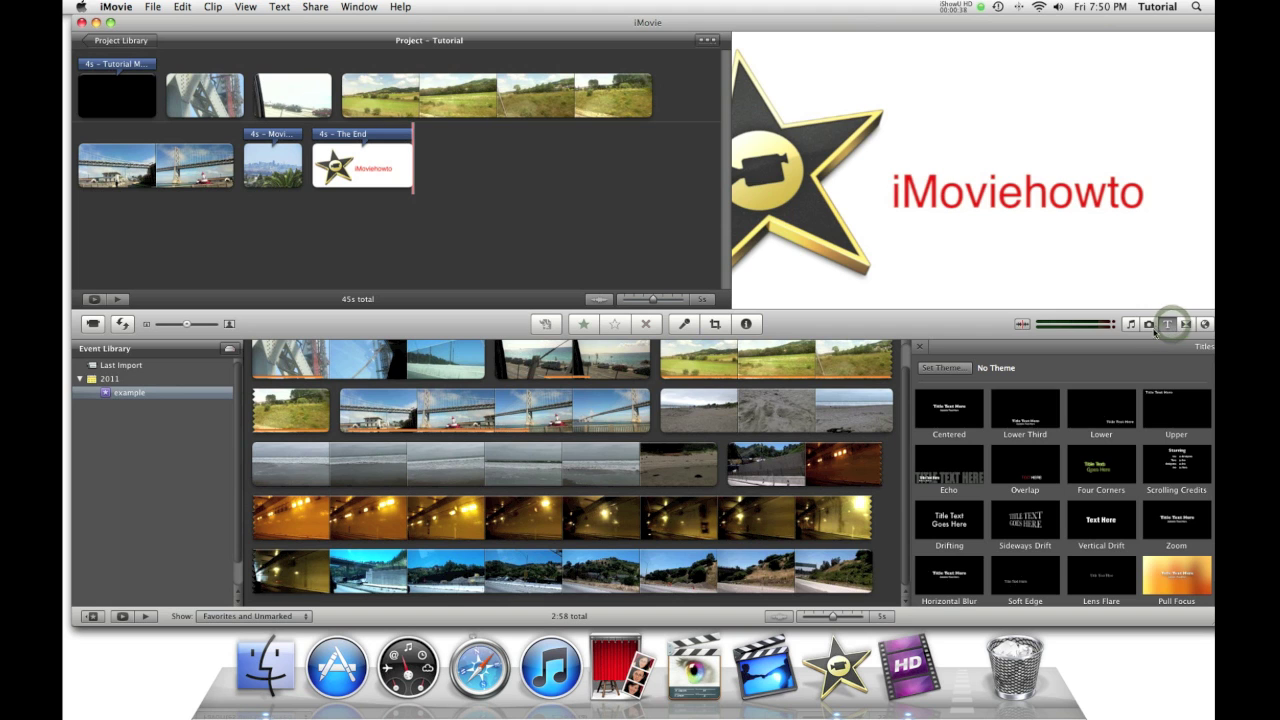
click(1185, 324)
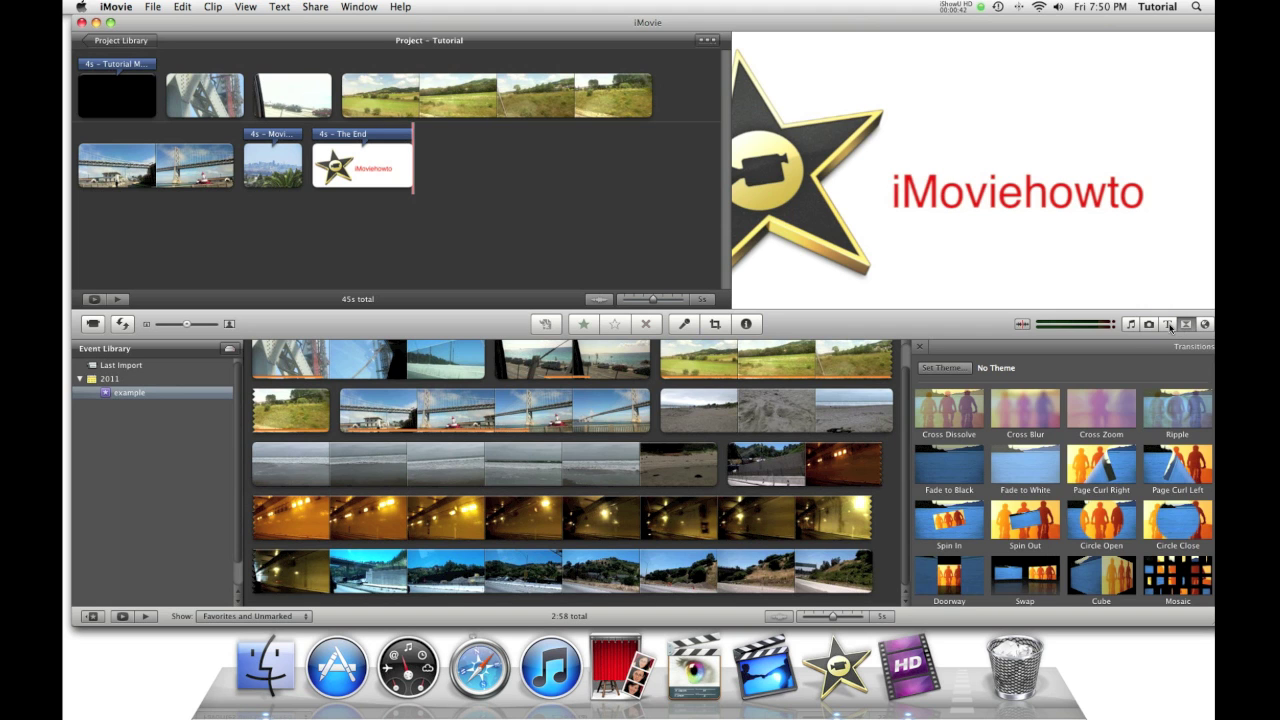
Step: Preview the available project themes from the titles browser and apply the Bulletin Board theme to the project
click(1168, 324)
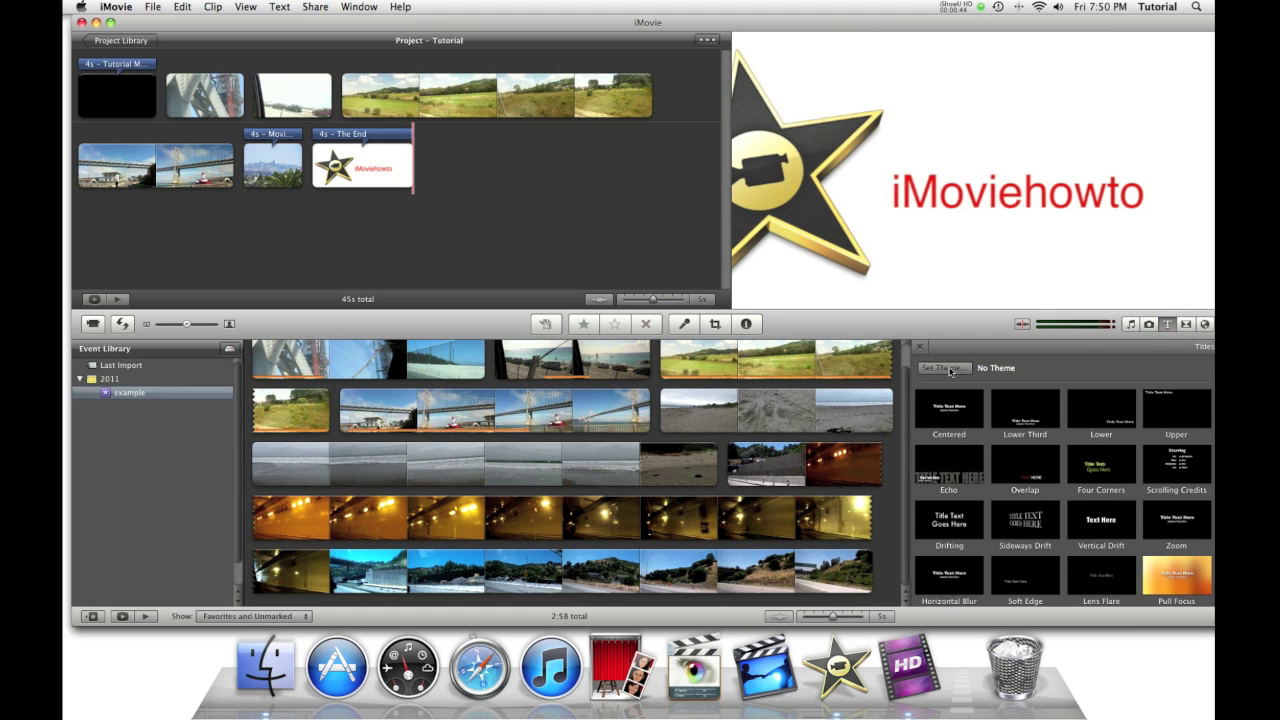
click(950, 368)
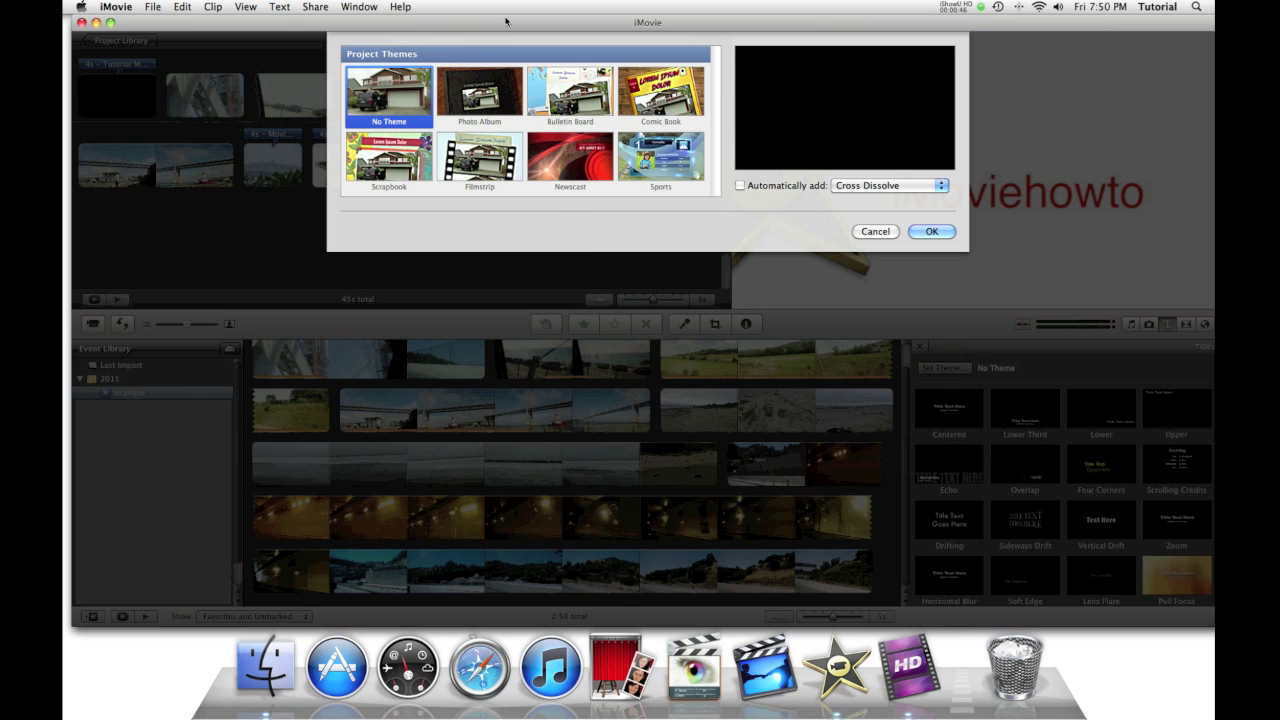
click(496, 102)
click(572, 98)
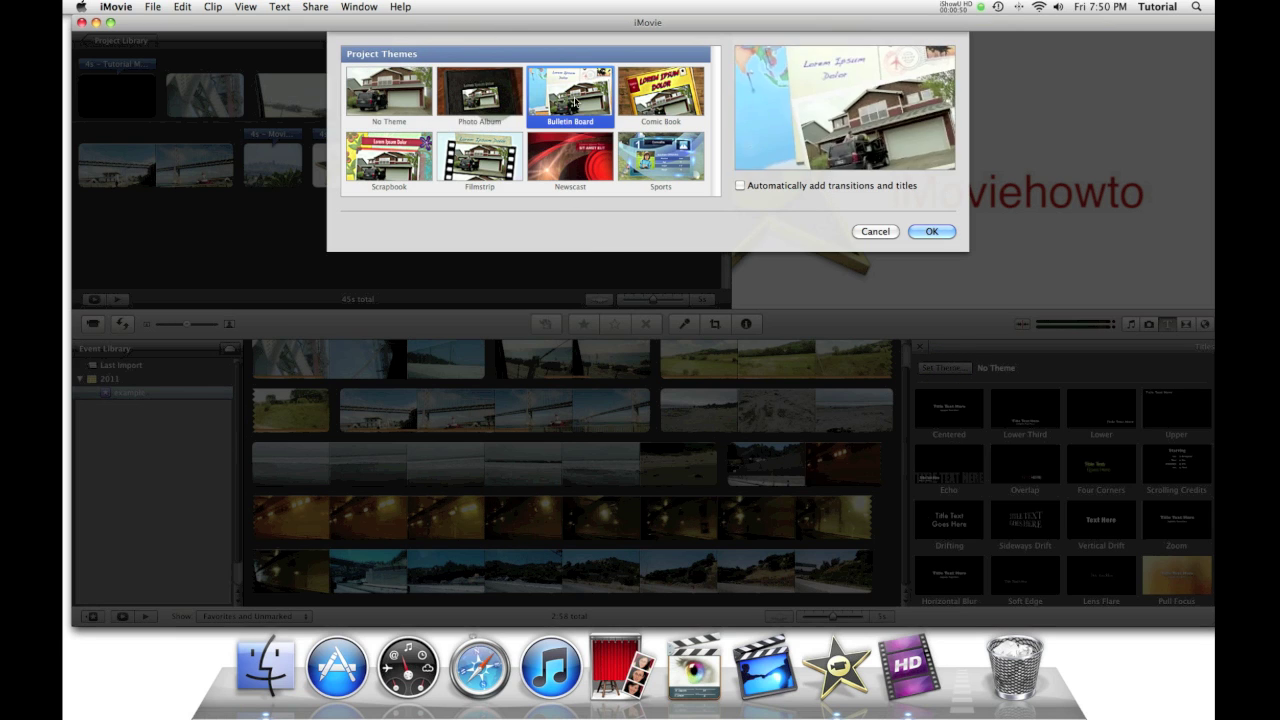
click(666, 101)
click(400, 162)
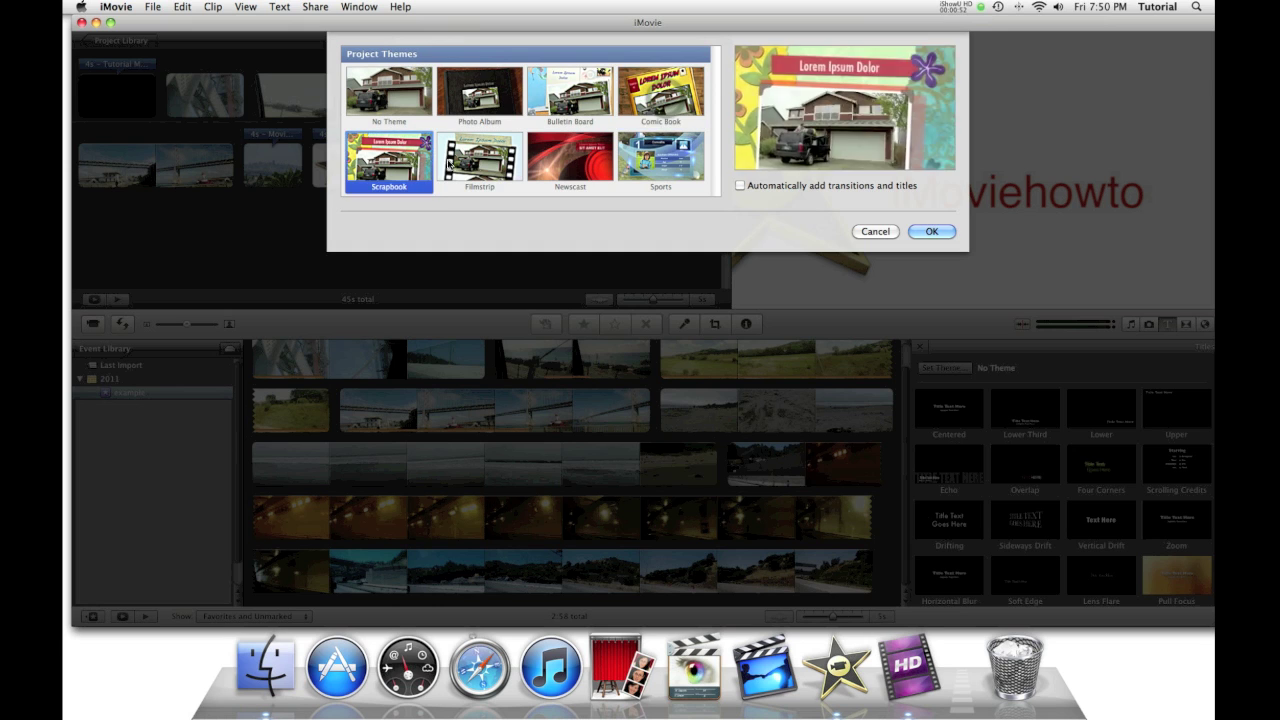
click(488, 172)
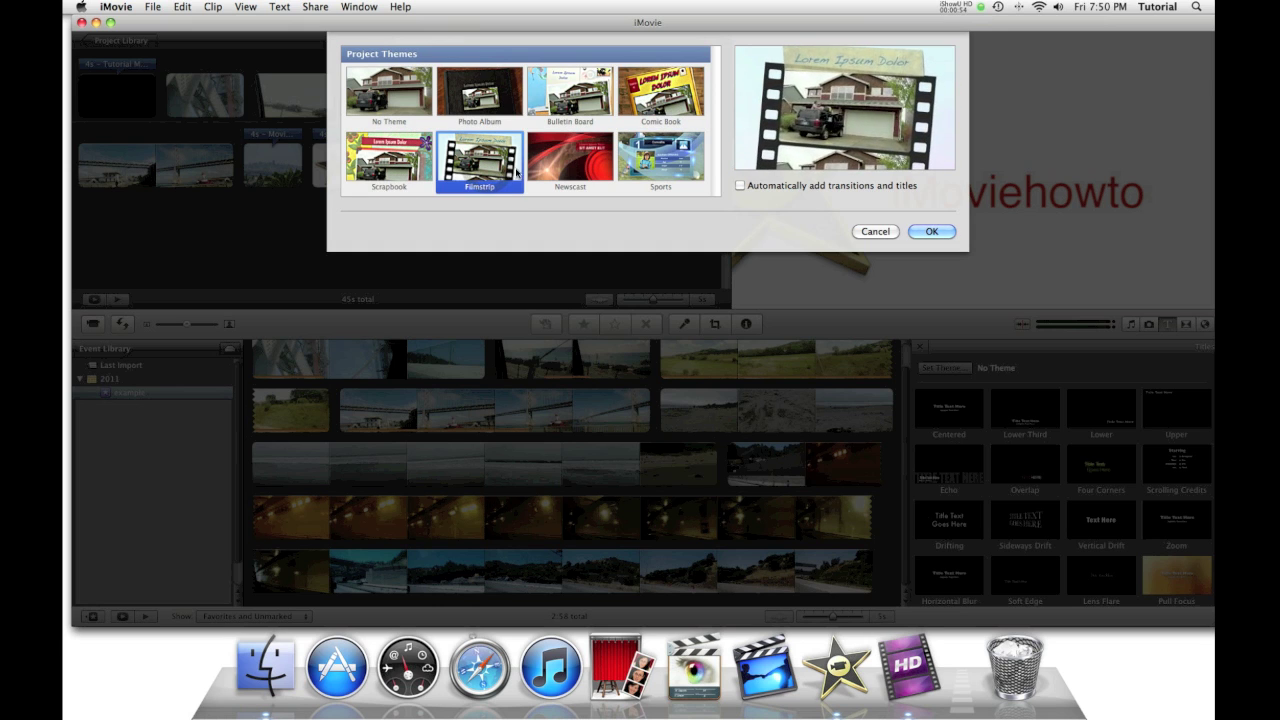
click(576, 174)
click(623, 172)
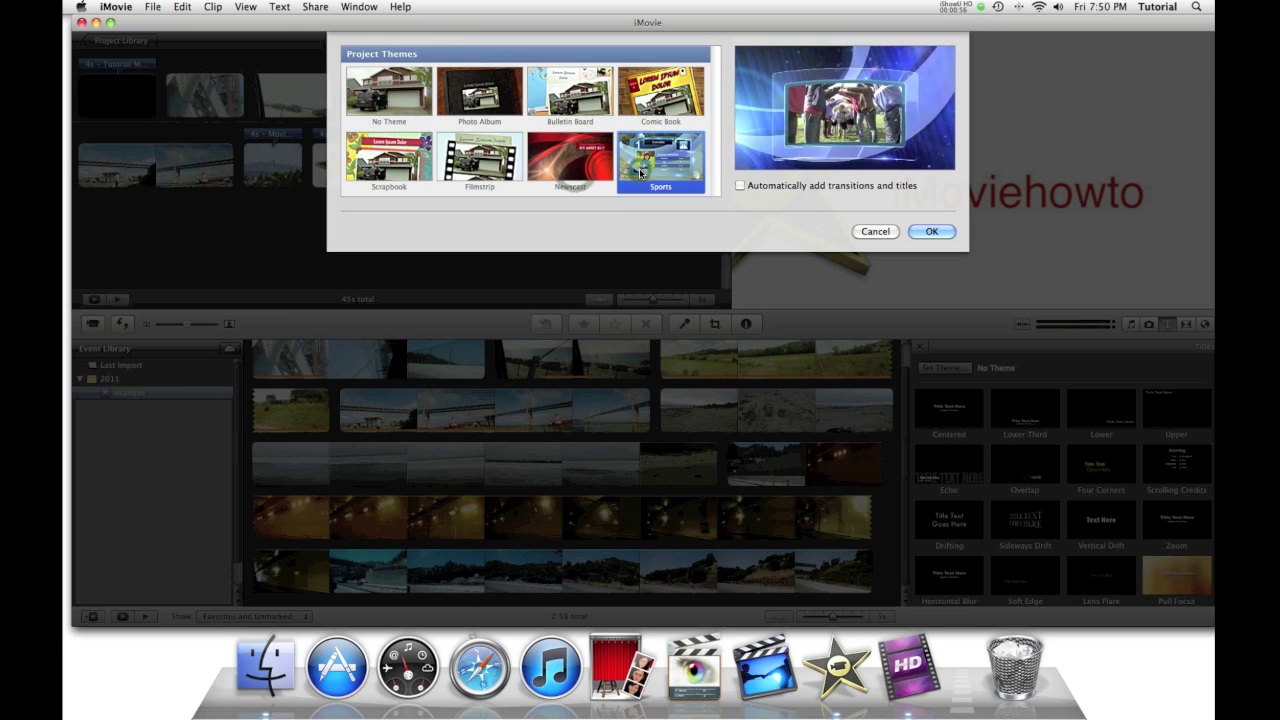
click(598, 168)
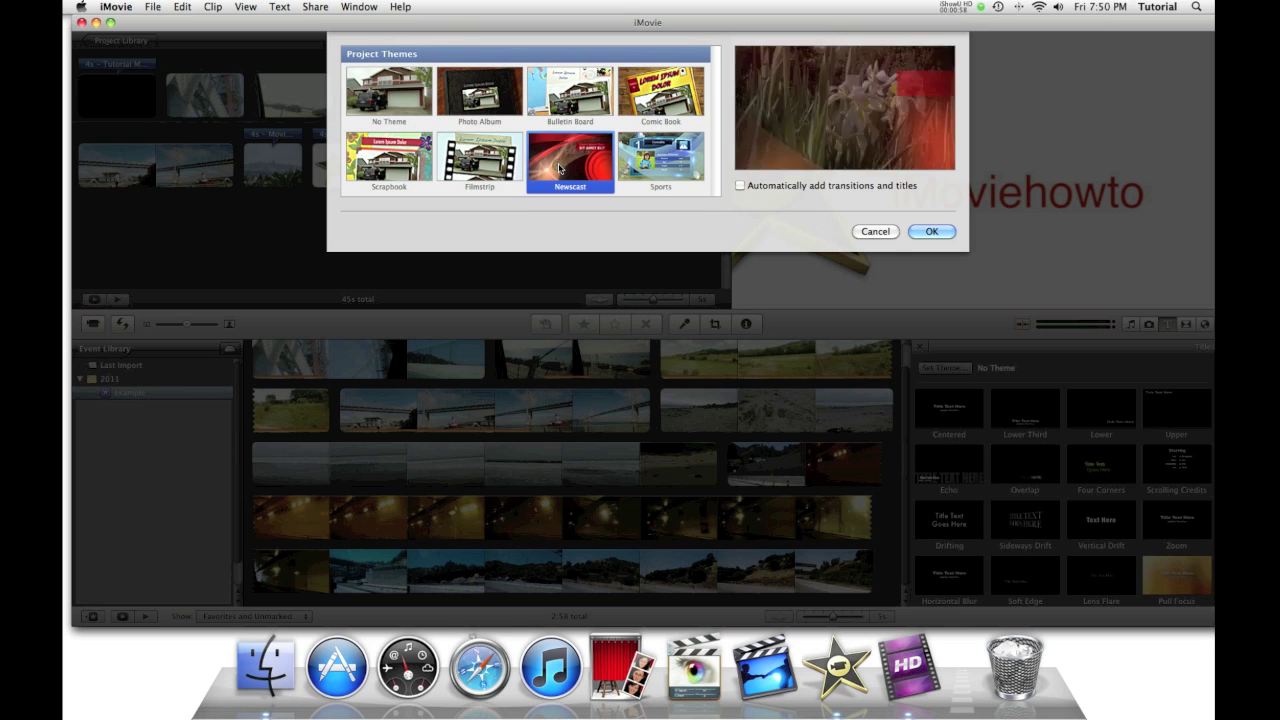
click(568, 92)
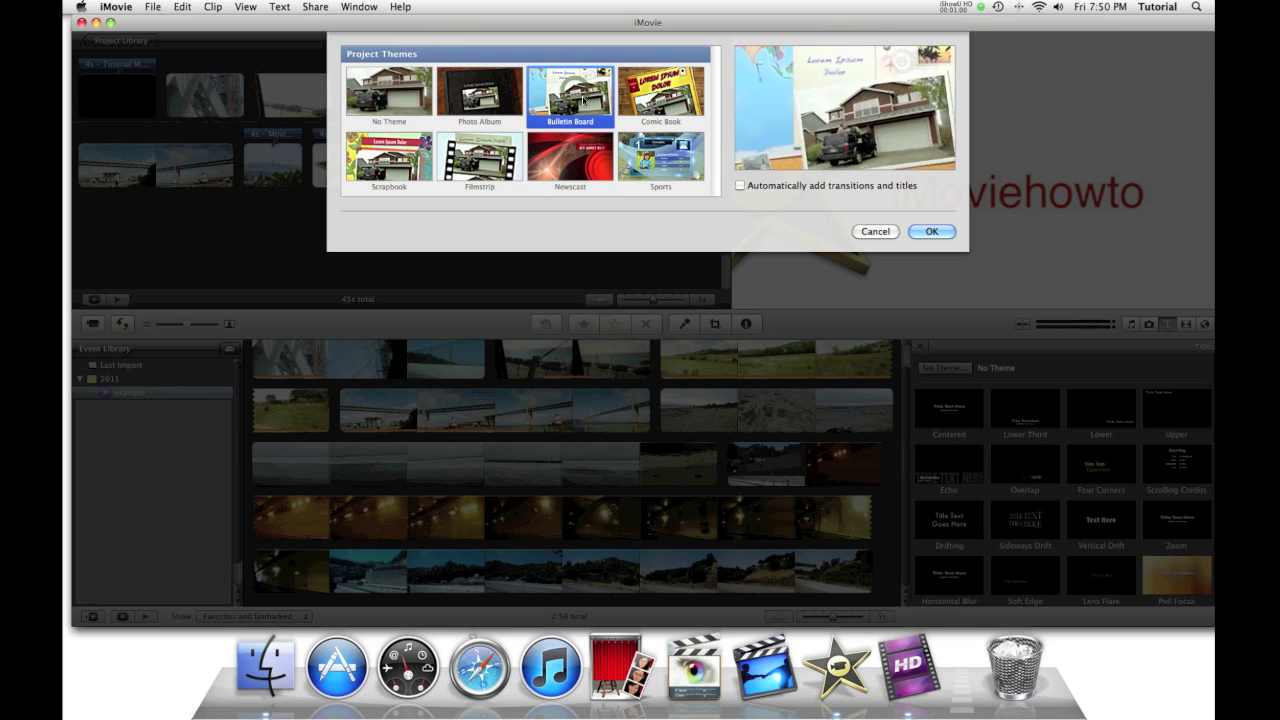
click(944, 232)
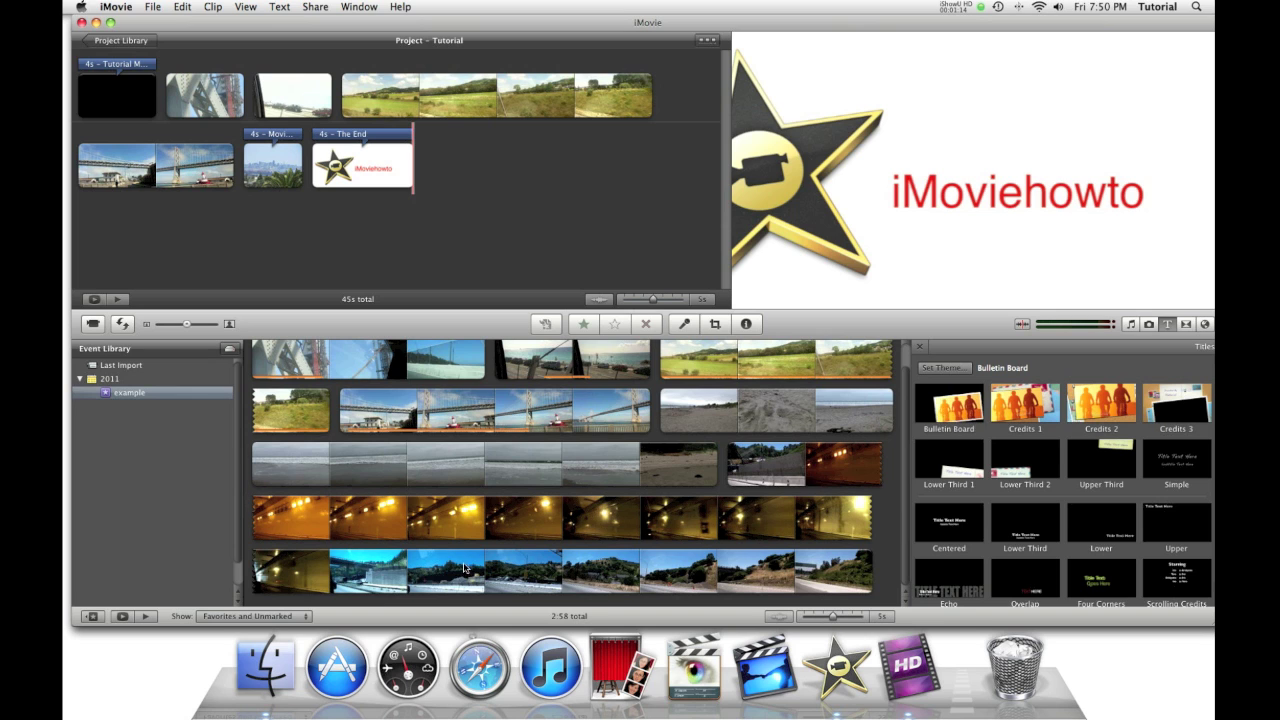
Step: Switch to Finder and open the Sample Pictures folder inside the home folder's Pictures folder
click(234, 652)
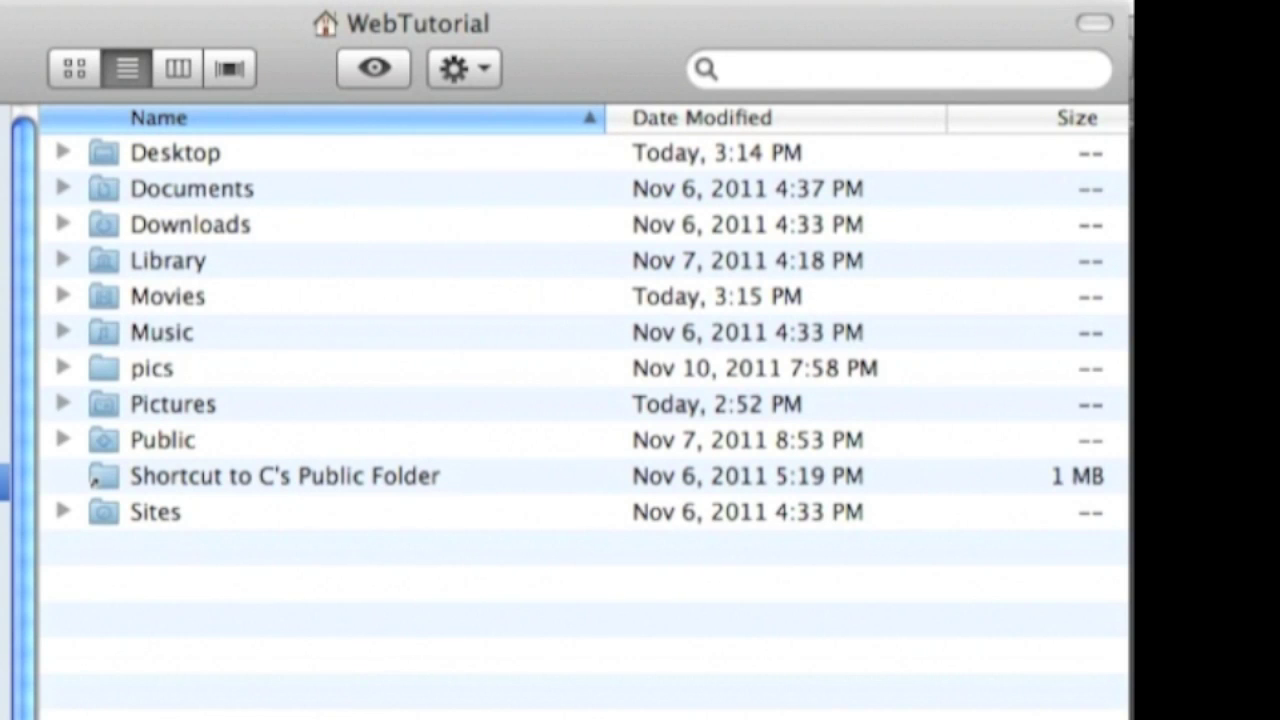
click(4, 444)
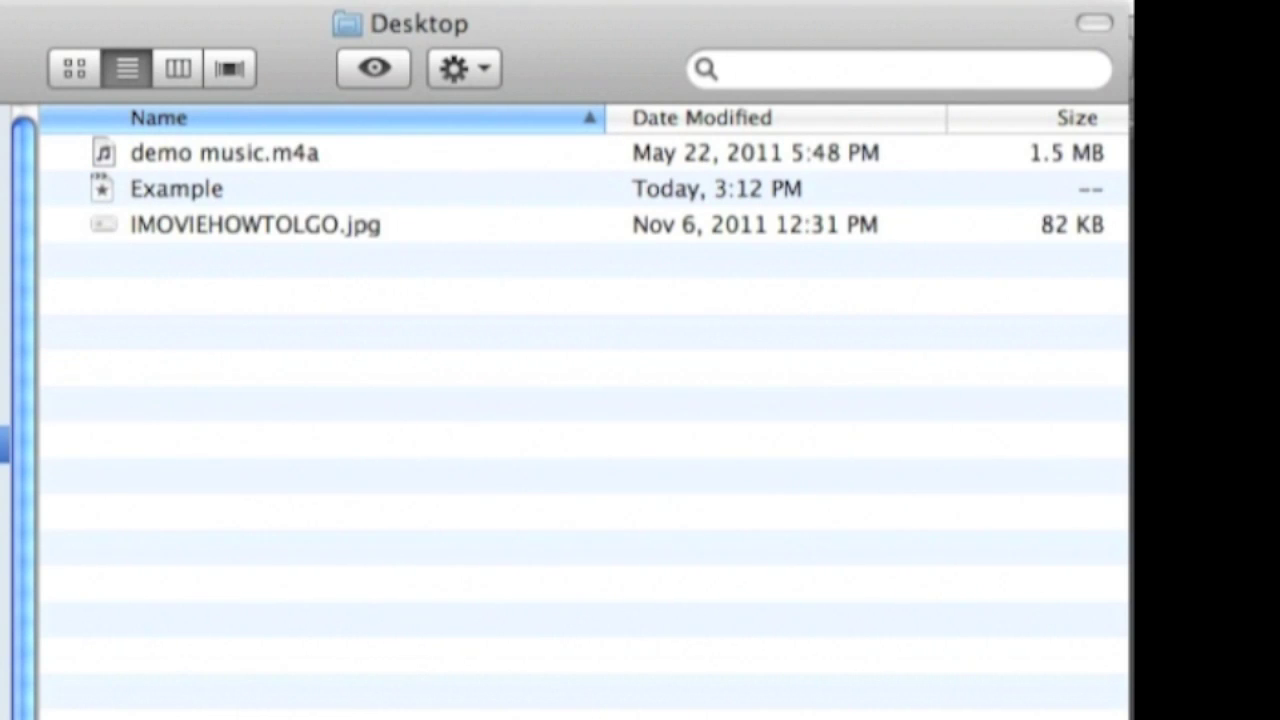
click(4, 520)
click(4, 482)
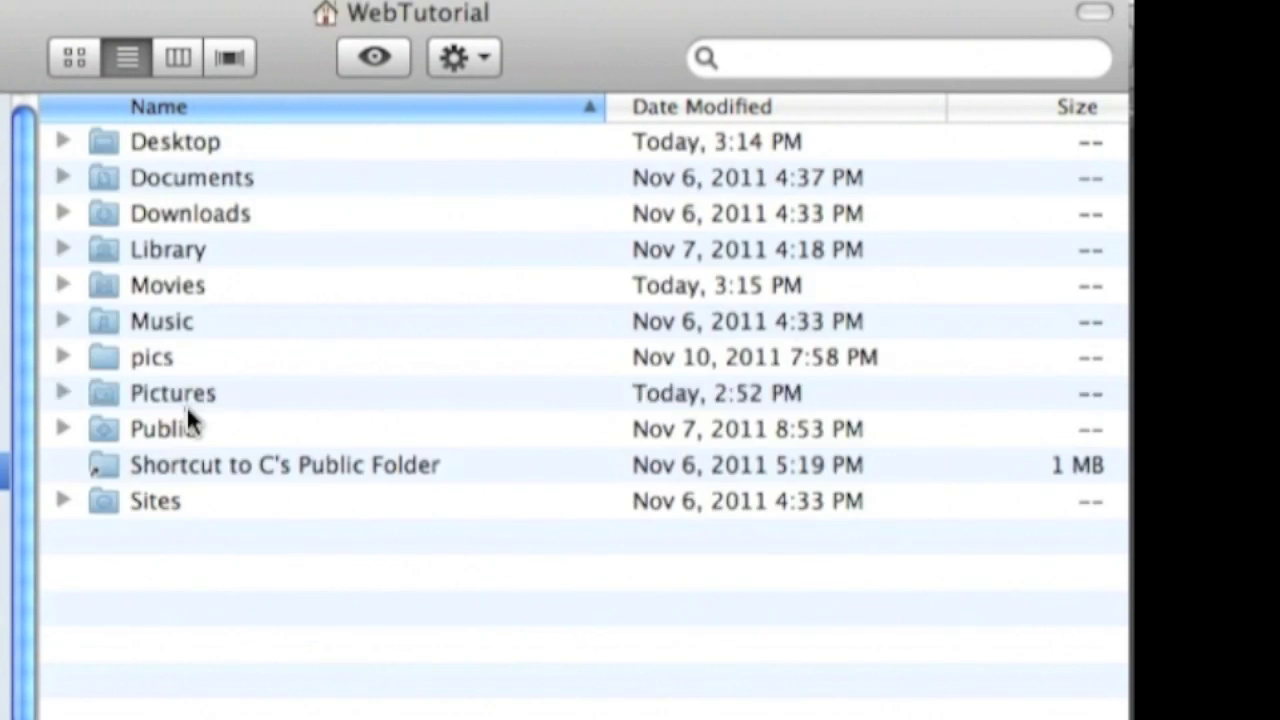
double_click(186, 408)
click(156, 192)
double_click(160, 215)
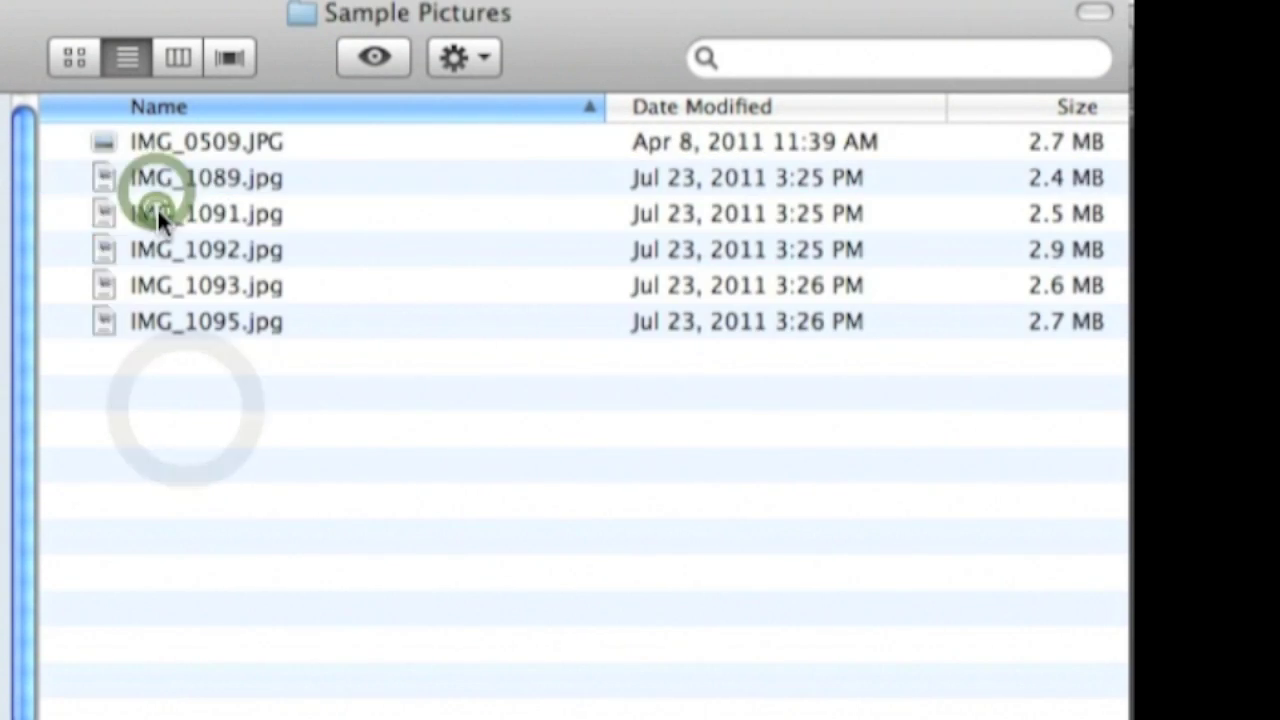
Step: Insert IMG_1091.jpg from Sample Pictures before the first clip of the iMovie project and close the Finder window
click(165, 225)
mouse_move(164, 222)
mouse_down()
mouse_move(172, 230)
mouse_move(145, 232)
mouse_up()
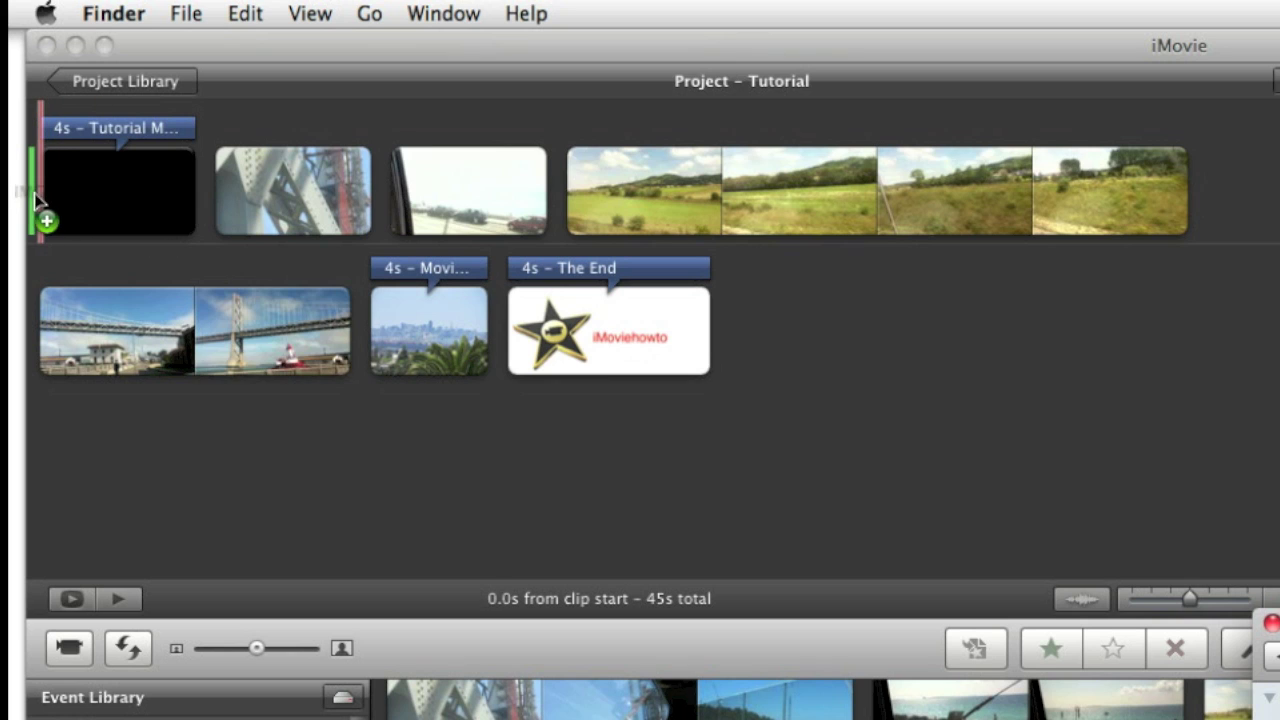
click(1271, 623)
Step: Add the Bulletin Board title over the flower photo and make its text read "iMovie How To Tutorial"
drag(949, 402, 112, 101)
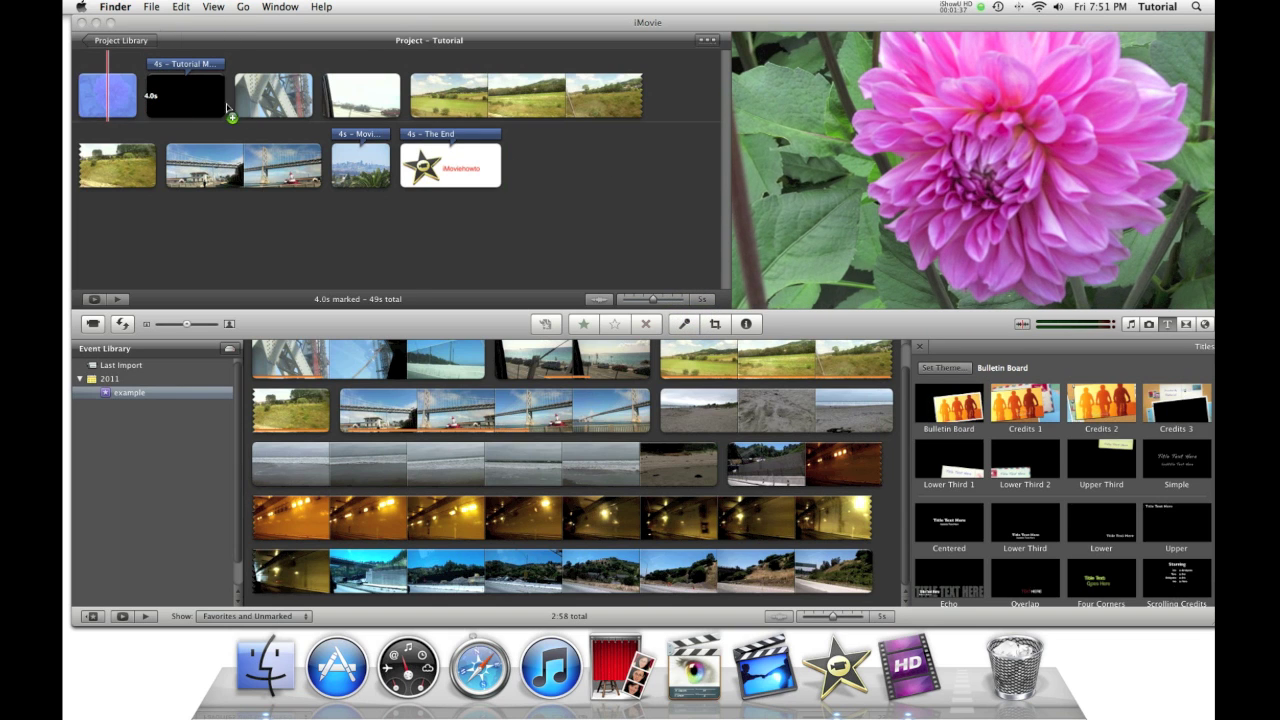
drag(228, 108, 970, 88)
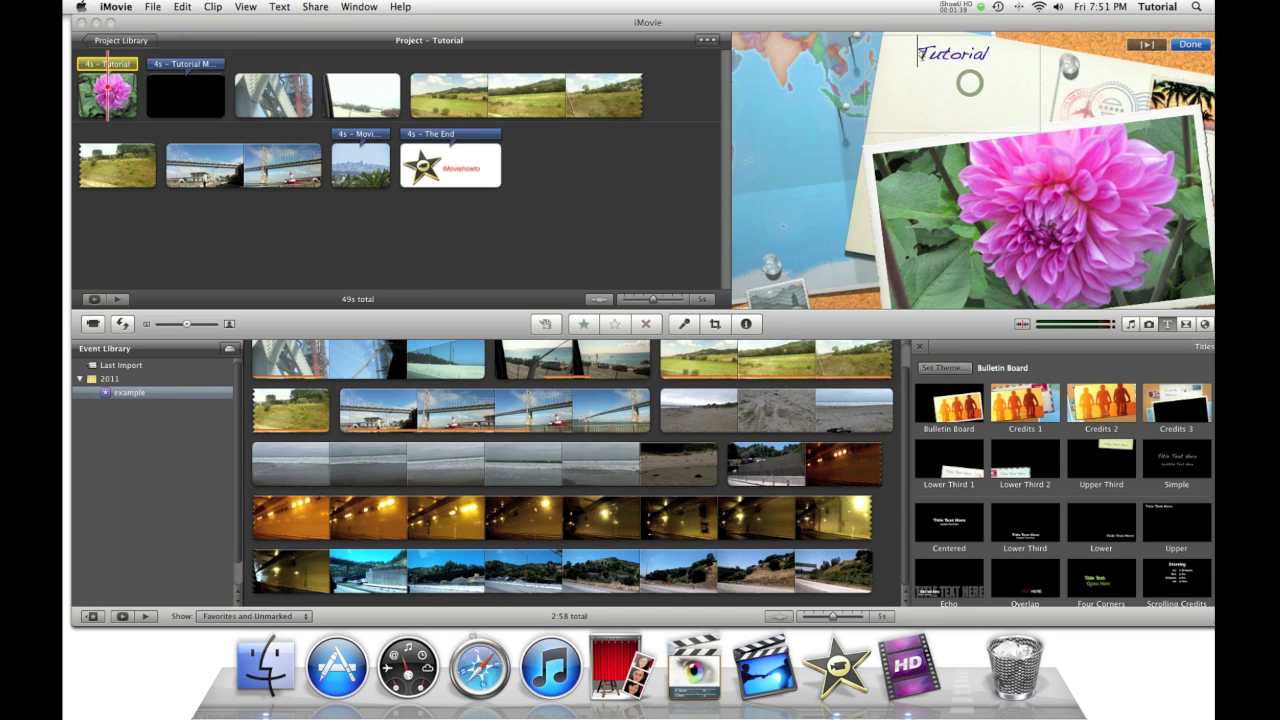
text(iMov)
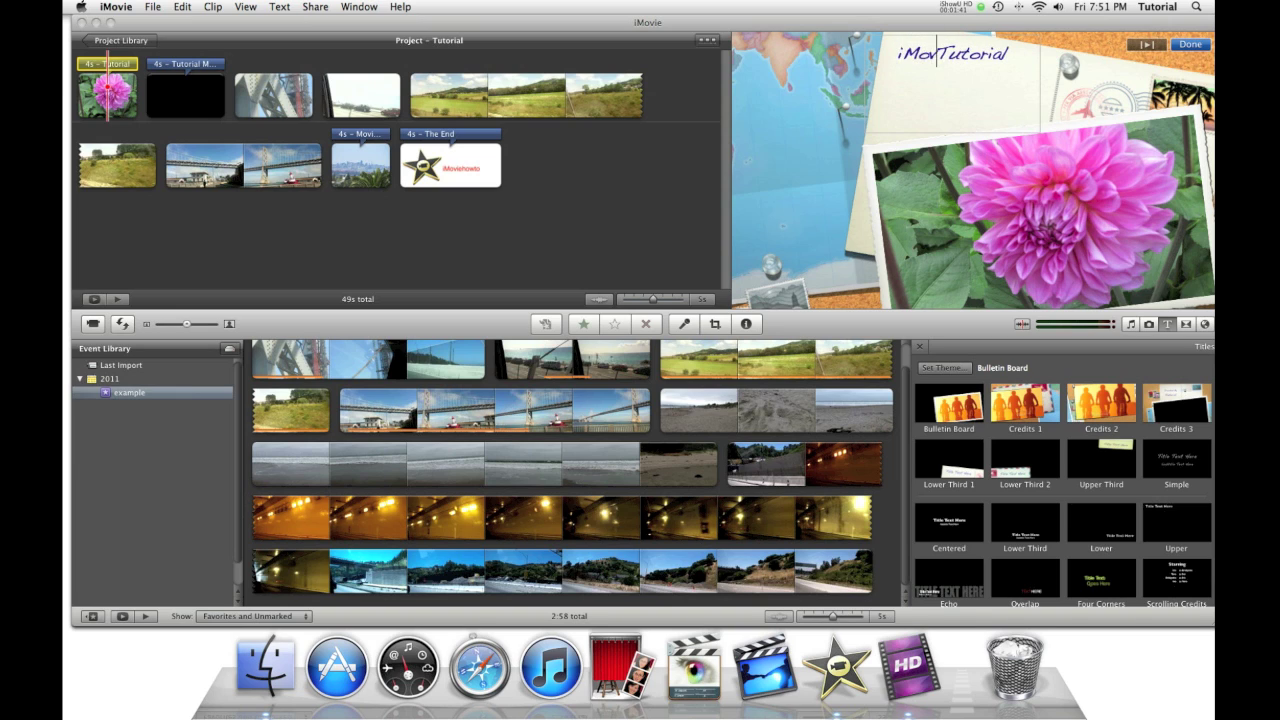
text(ie How )
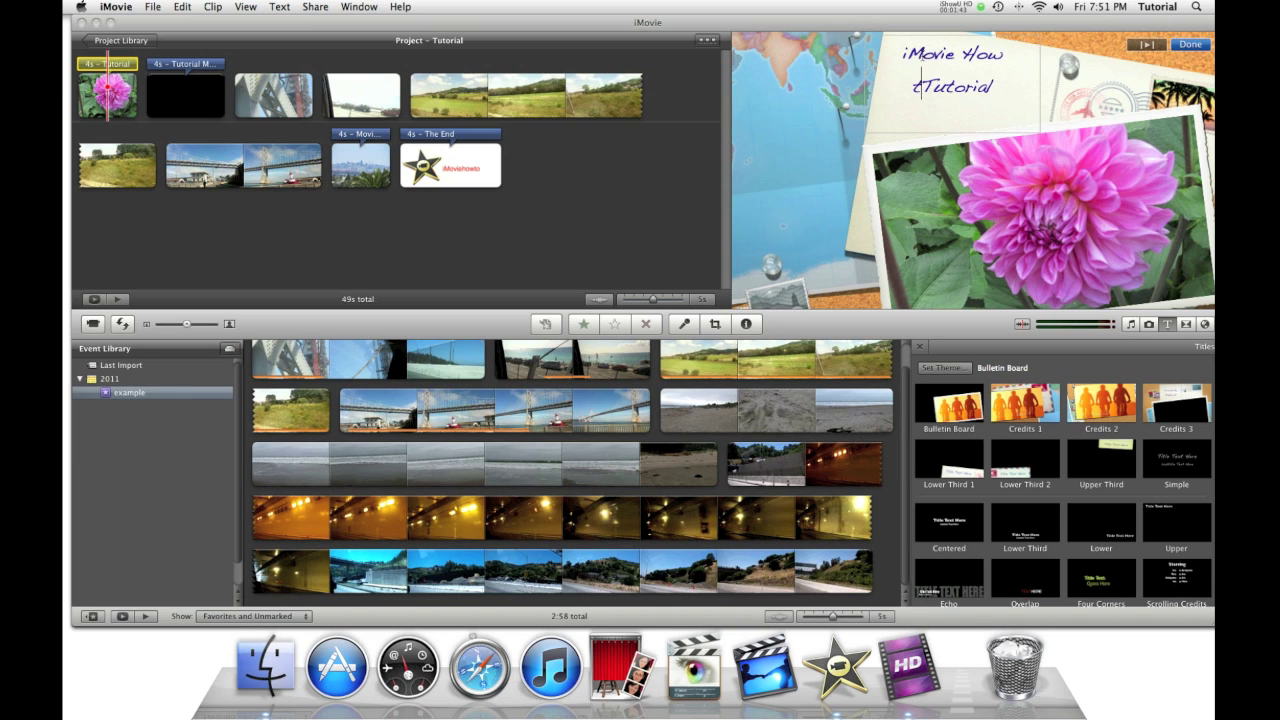
text(To)
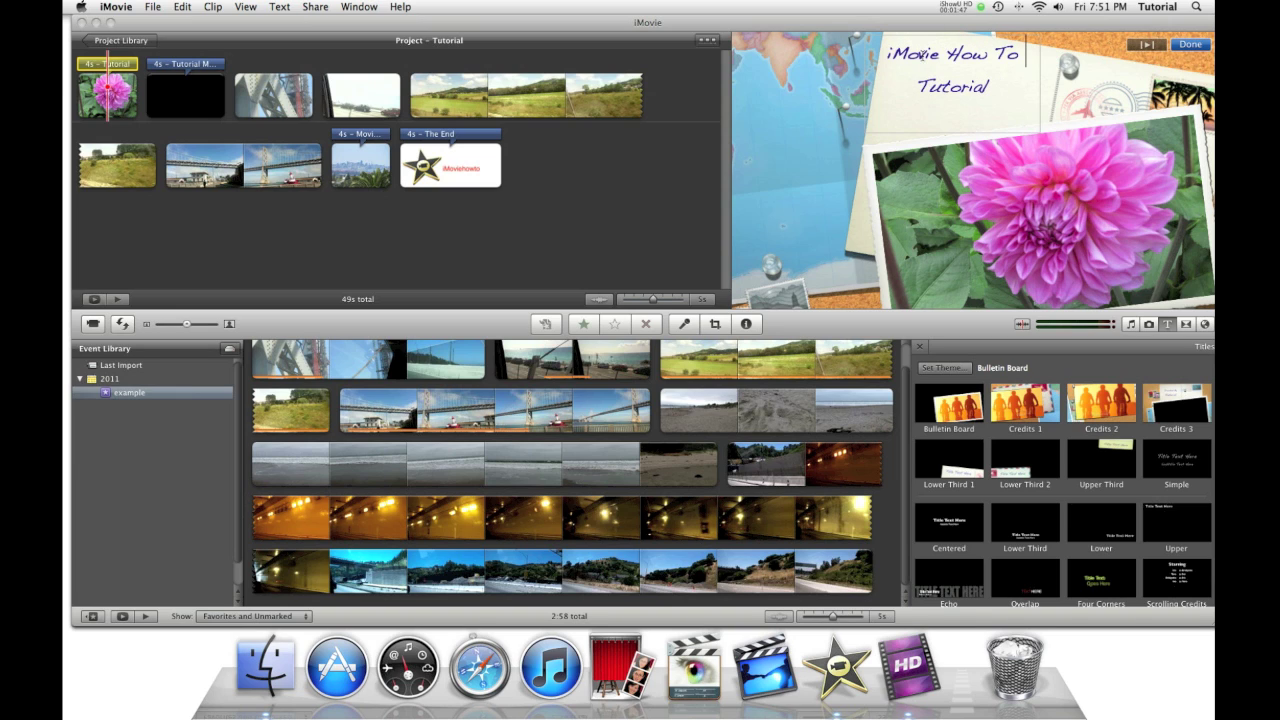
click(1189, 45)
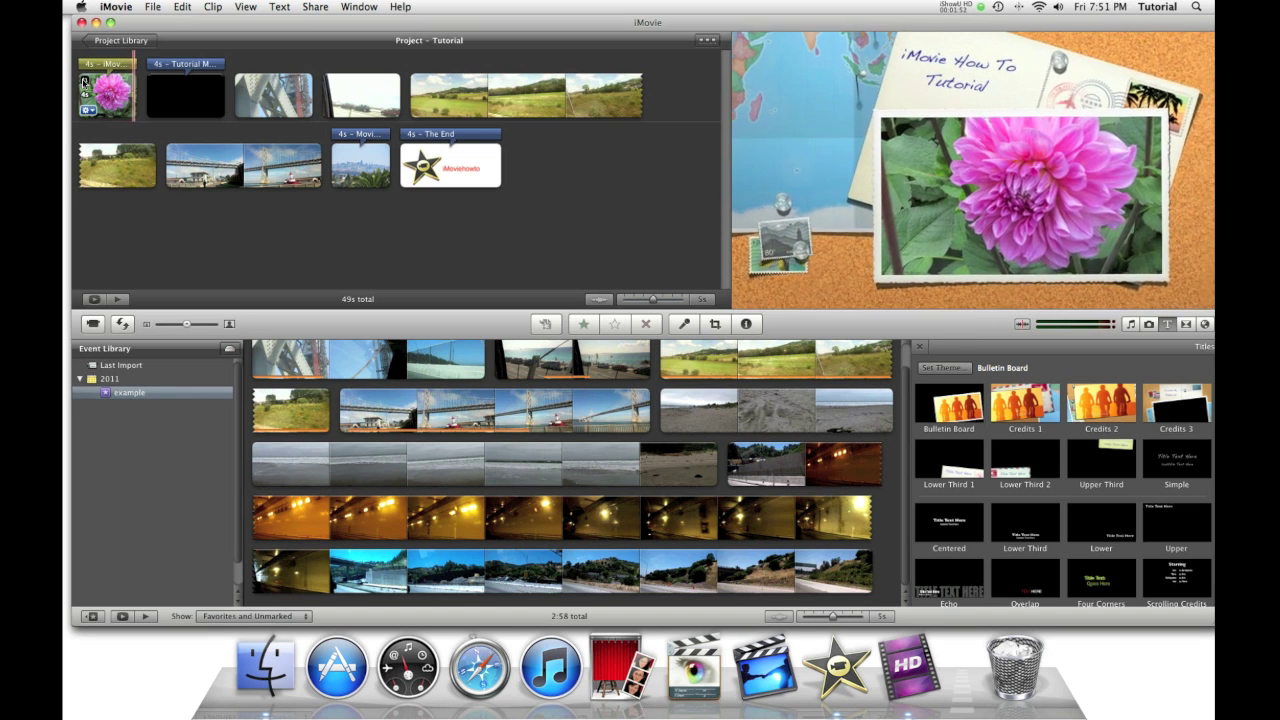
Step: Delete the black "Tutorial Movie by iMovie How To" title clip from the project
click(181, 92)
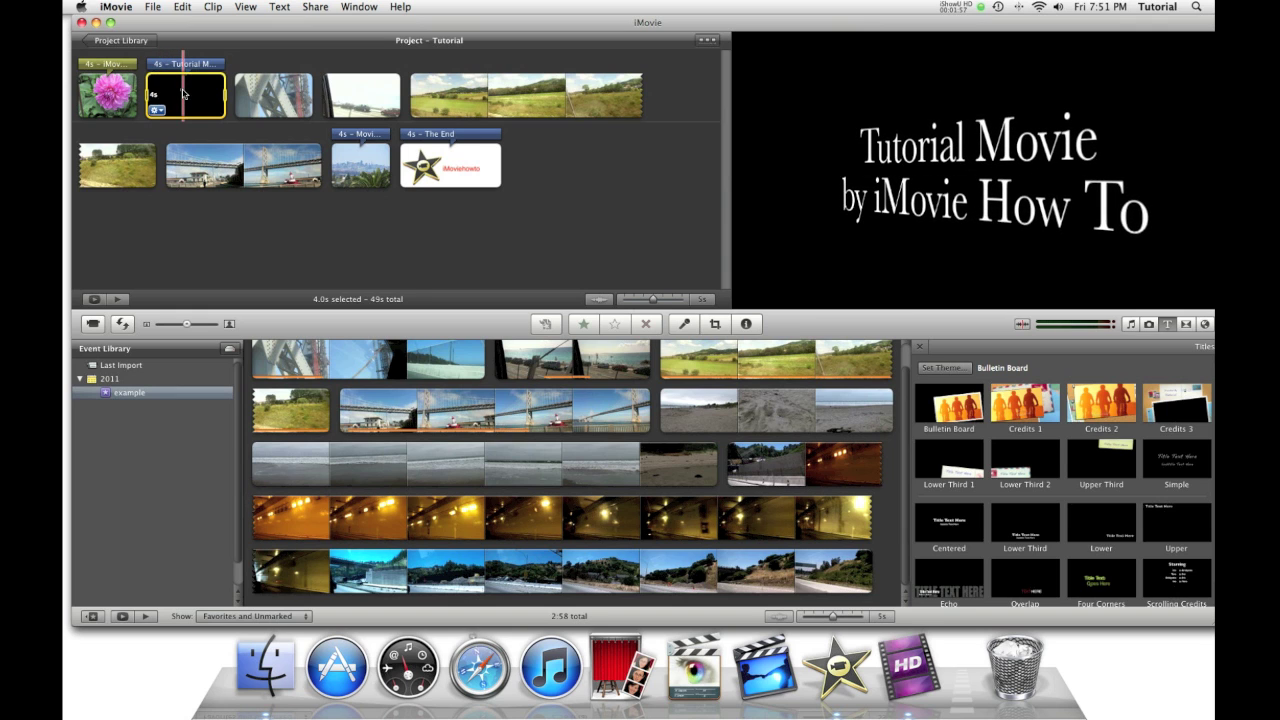
key(space)
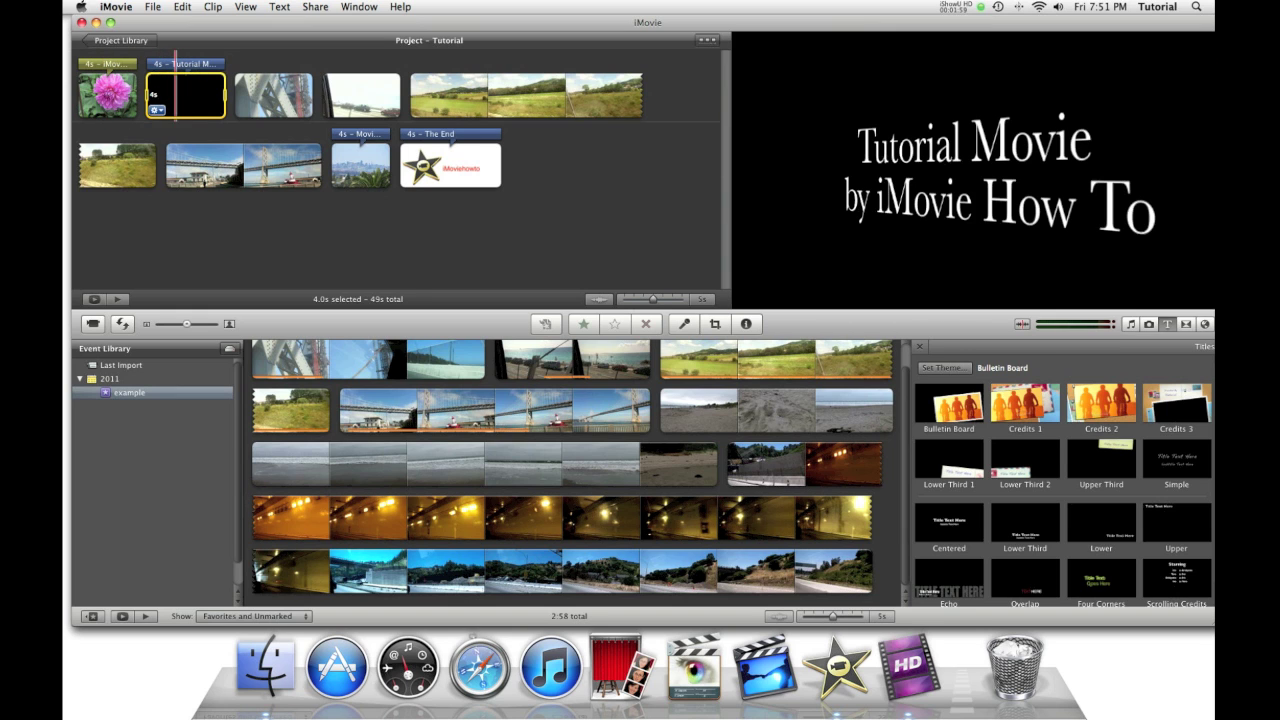
key(Delete)
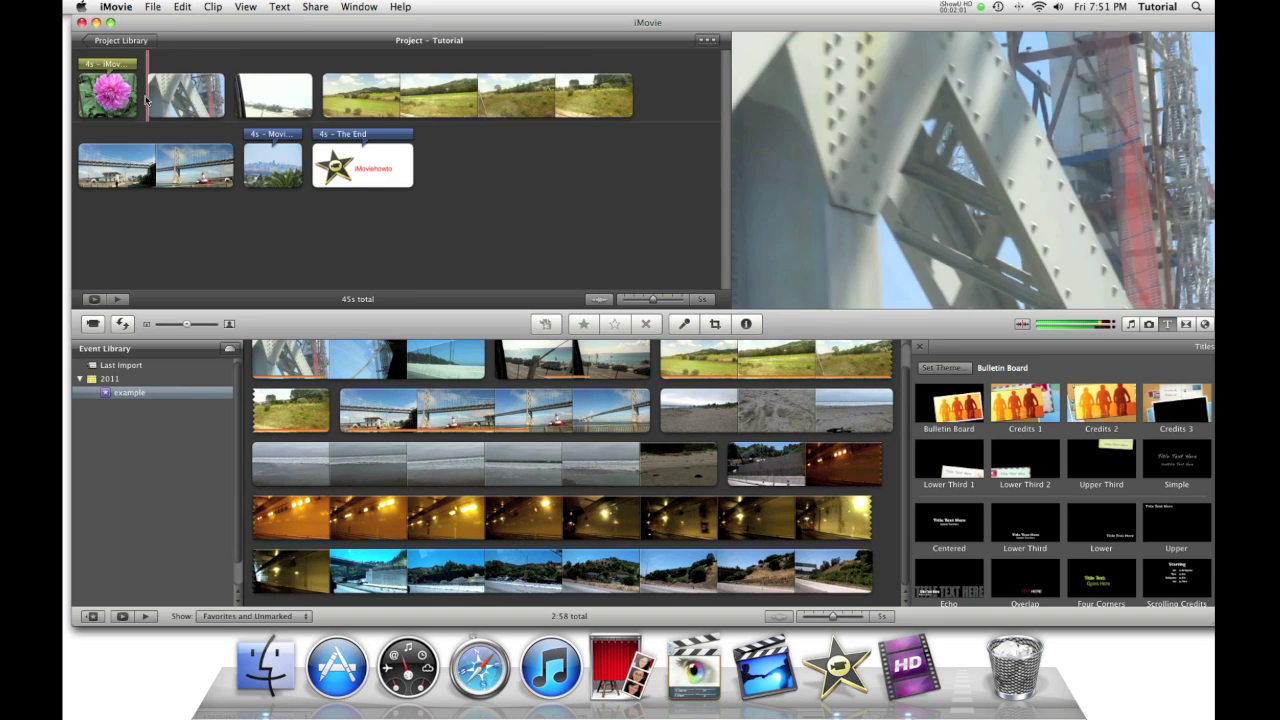
Step: Add the Bulletin Board 2 transition between the steel girder clip and the seaside road clip
click(1181, 326)
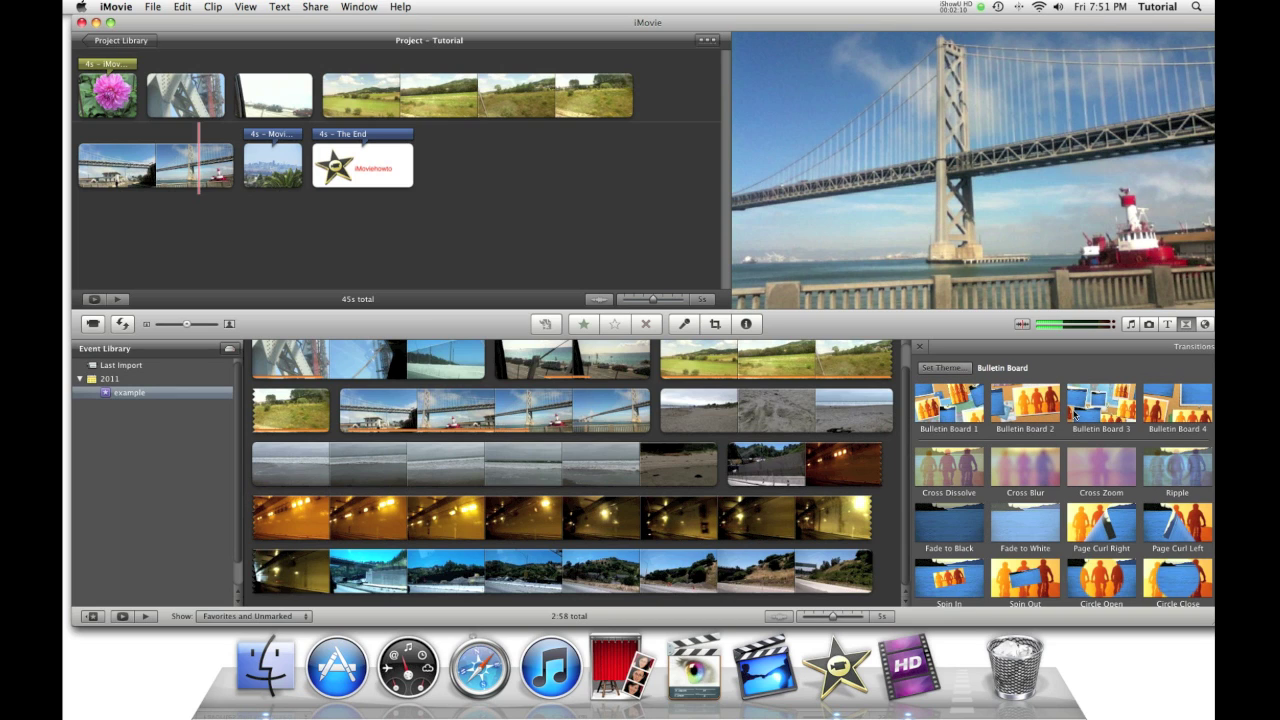
drag(1025, 405, 223, 95)
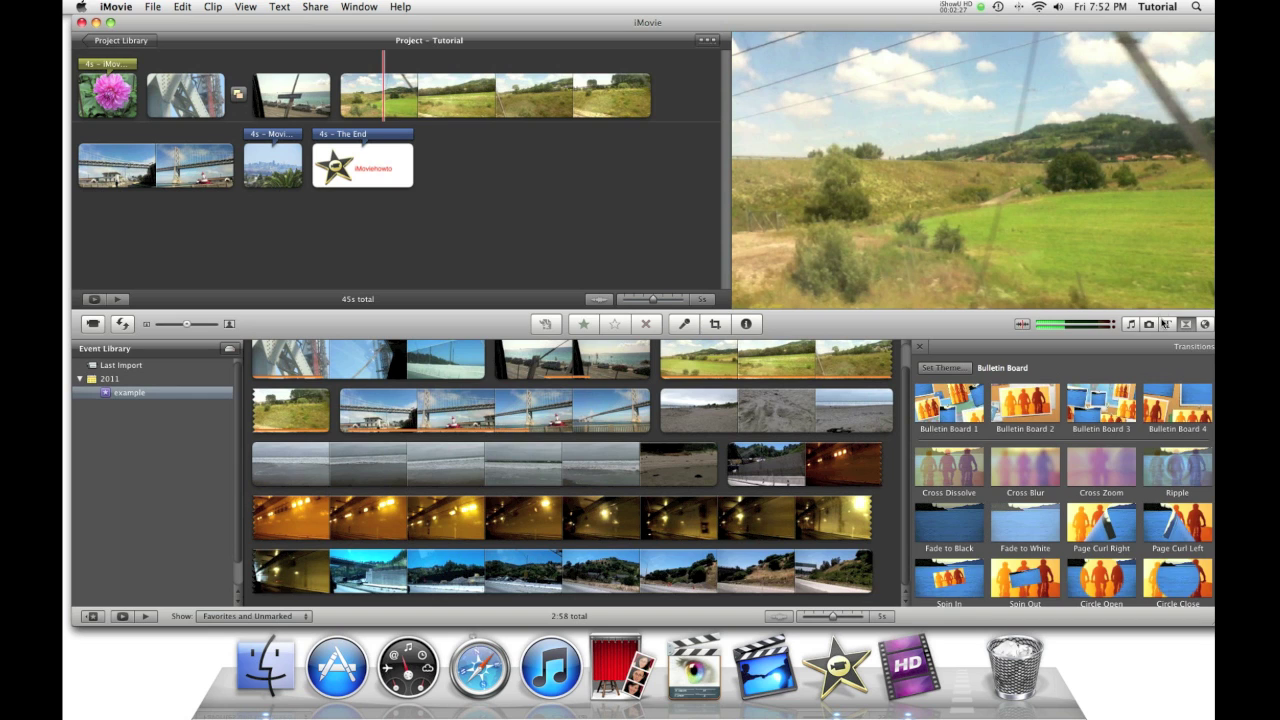
Step: Add a Lower Third 2 title reading "Real Fast!" at the start of the green field clip and play it back
click(1166, 323)
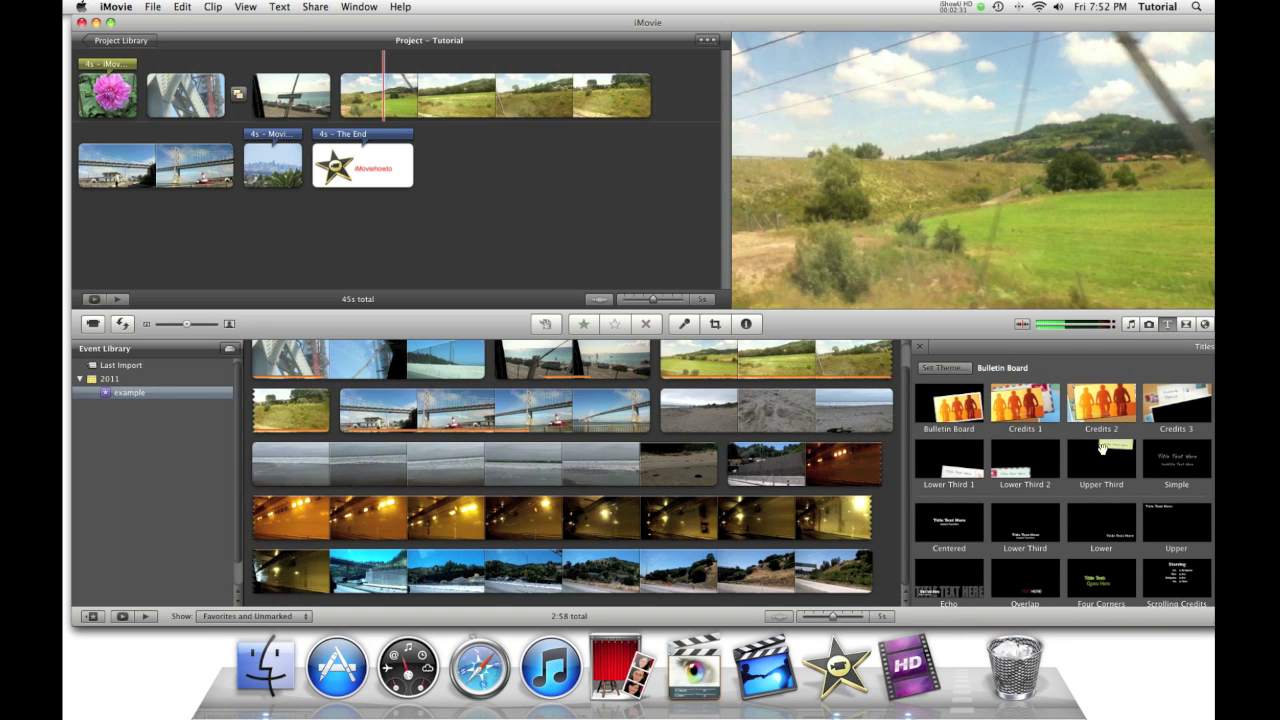
drag(1031, 465, 368, 97)
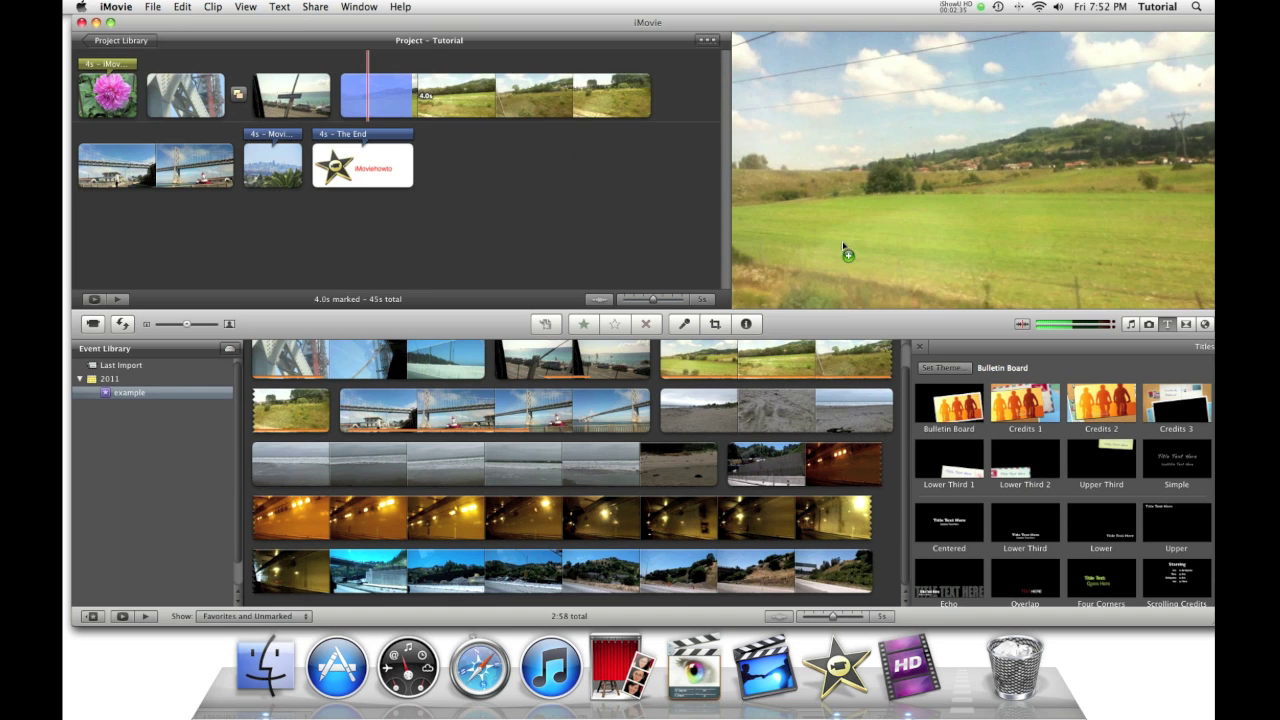
drag(843, 247, 845, 248)
text(Rea)
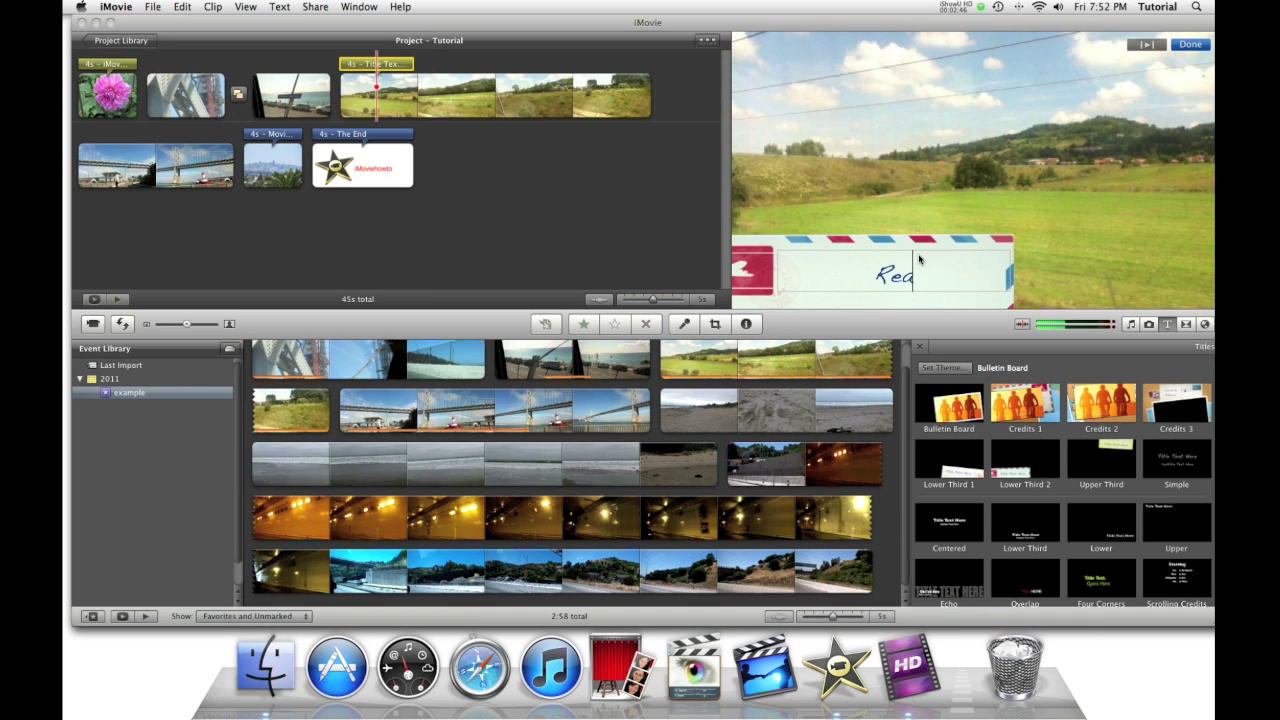
text(l Fast!)
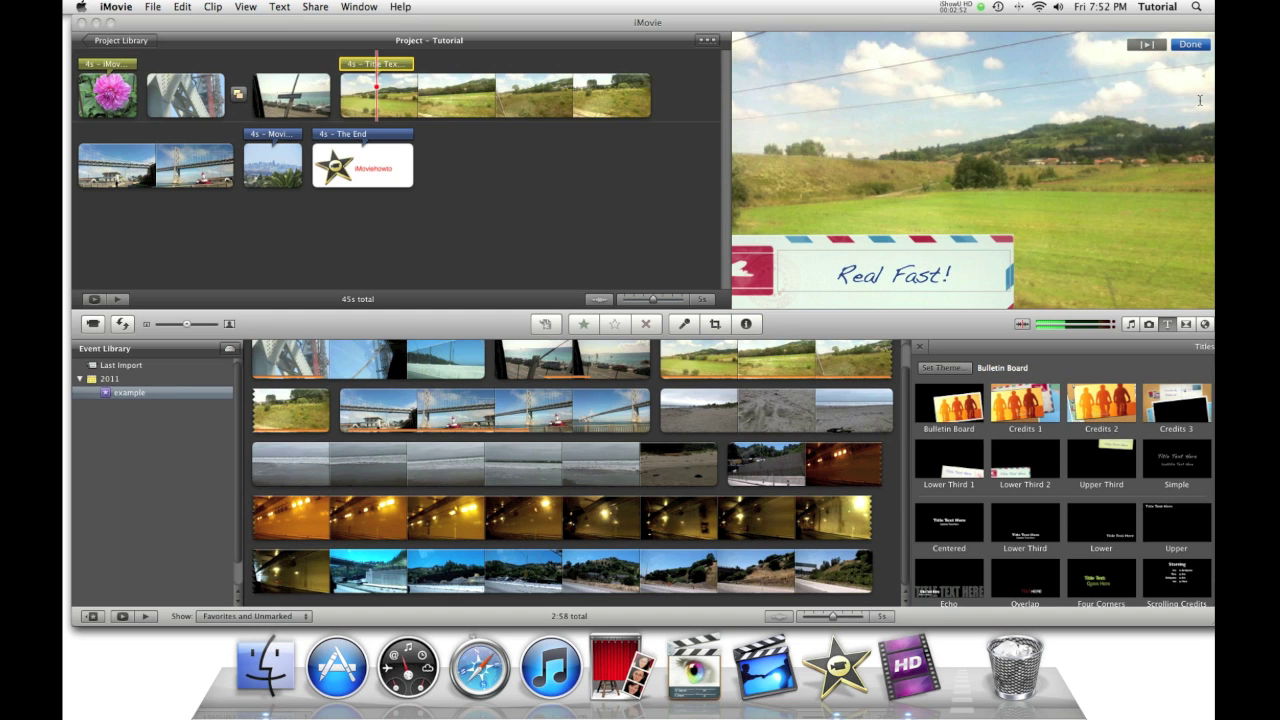
click(1190, 44)
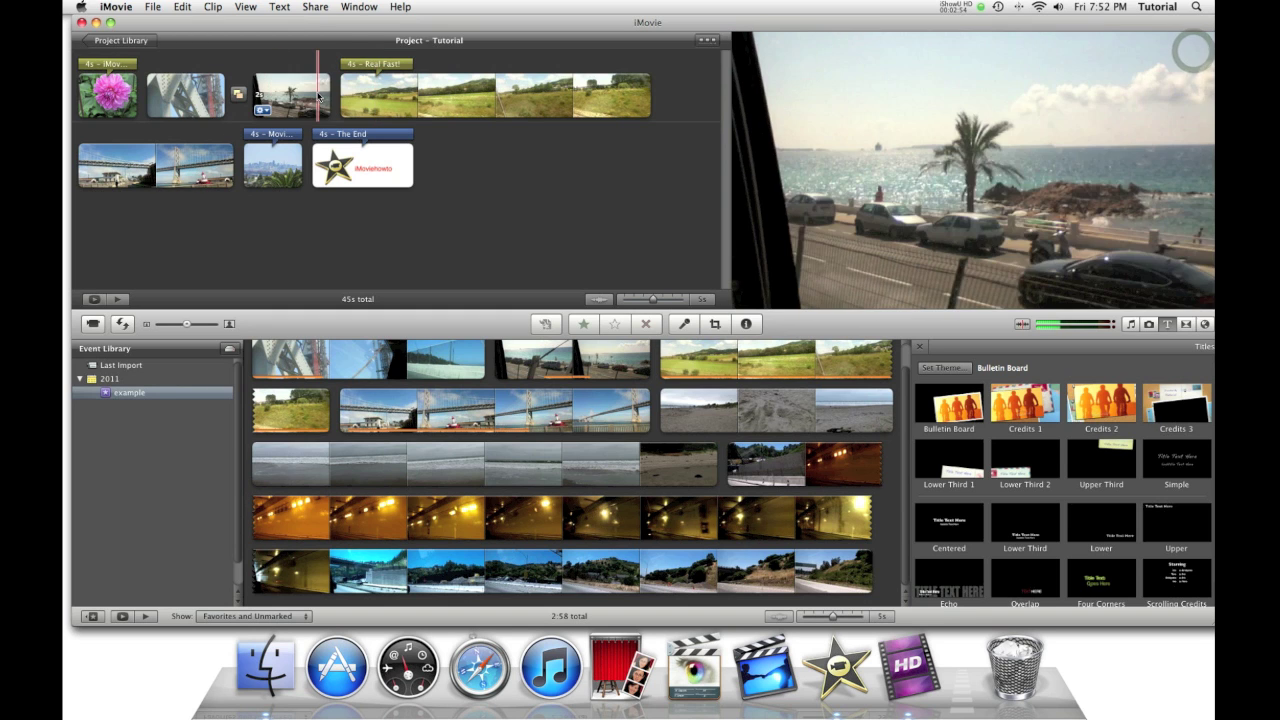
key(space)
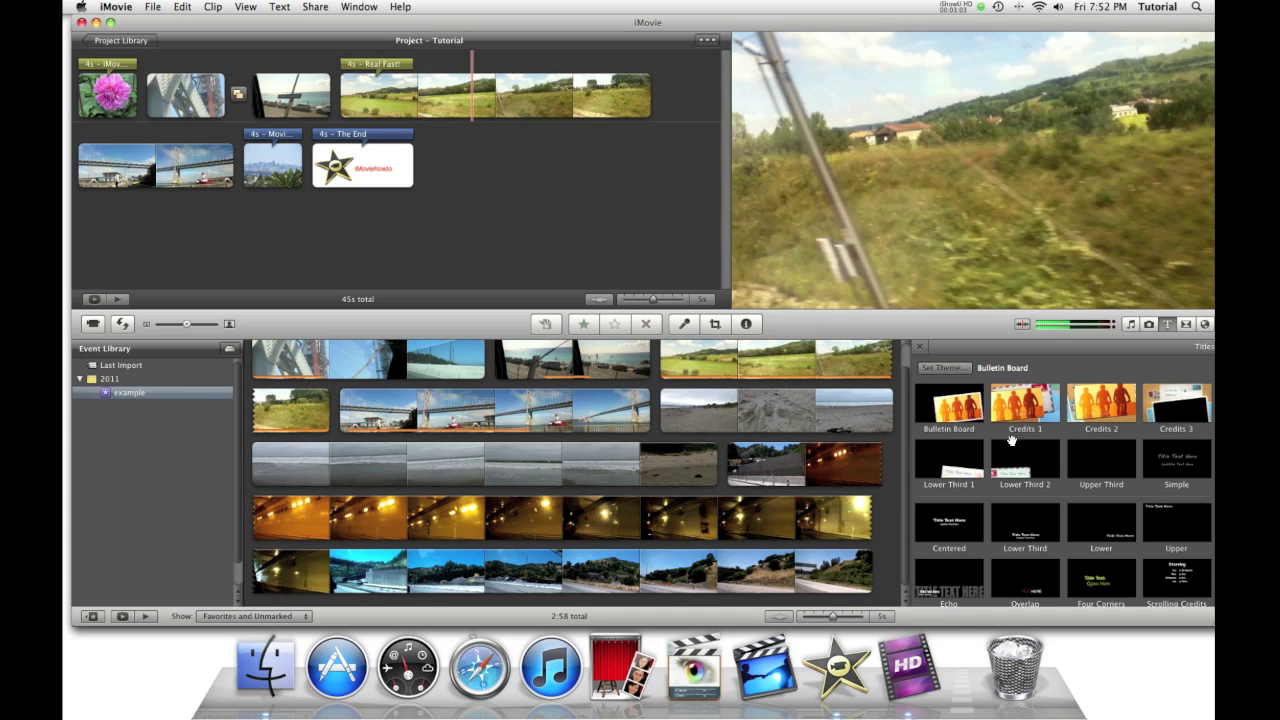
Step: Add an Upper Third title reading "A Nice Day!" at the start of the bridge clip in the project
drag(1012, 441, 94, 161)
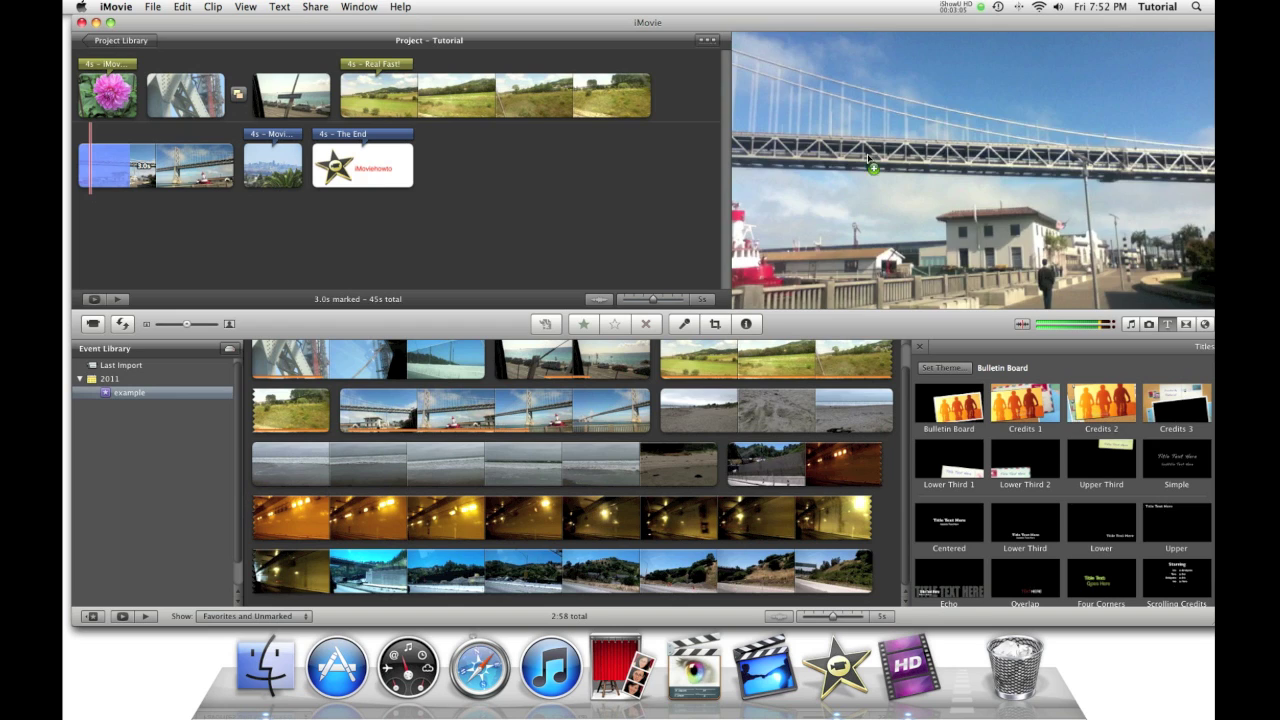
drag(868, 158, 1110, 120)
click(1106, 92)
text(A Nice D)
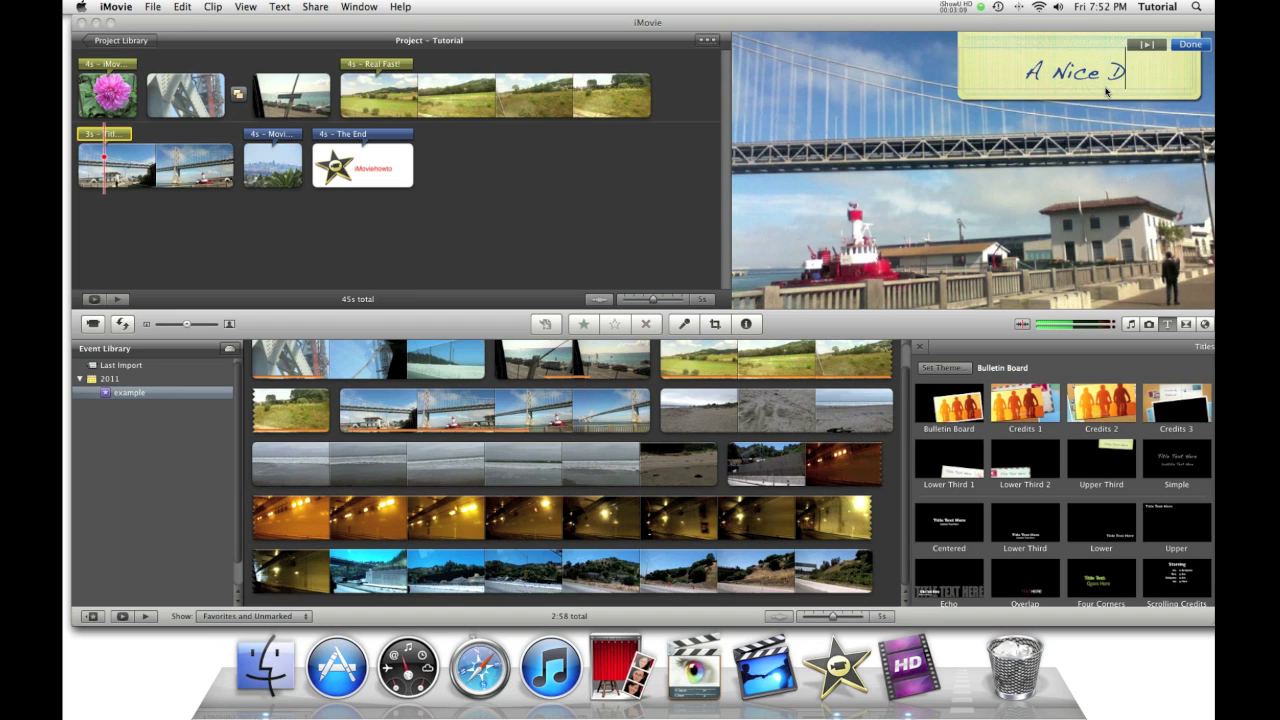
text(ay!)
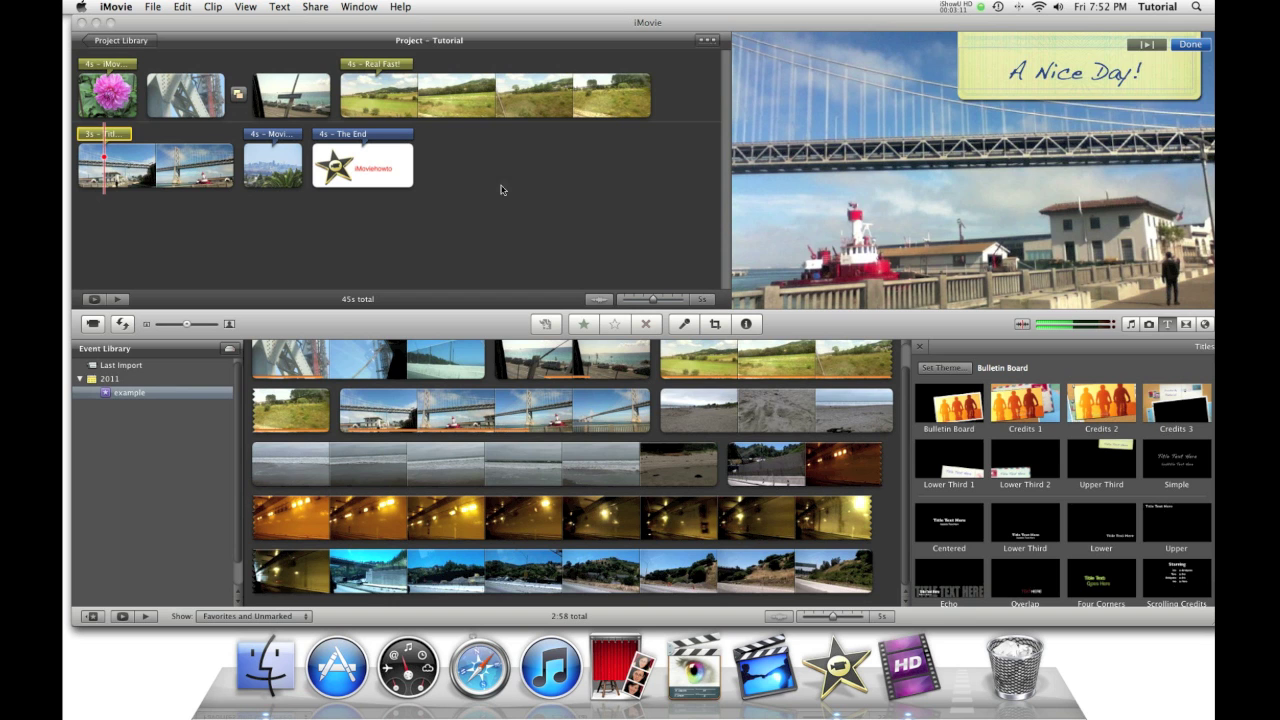
click(337, 262)
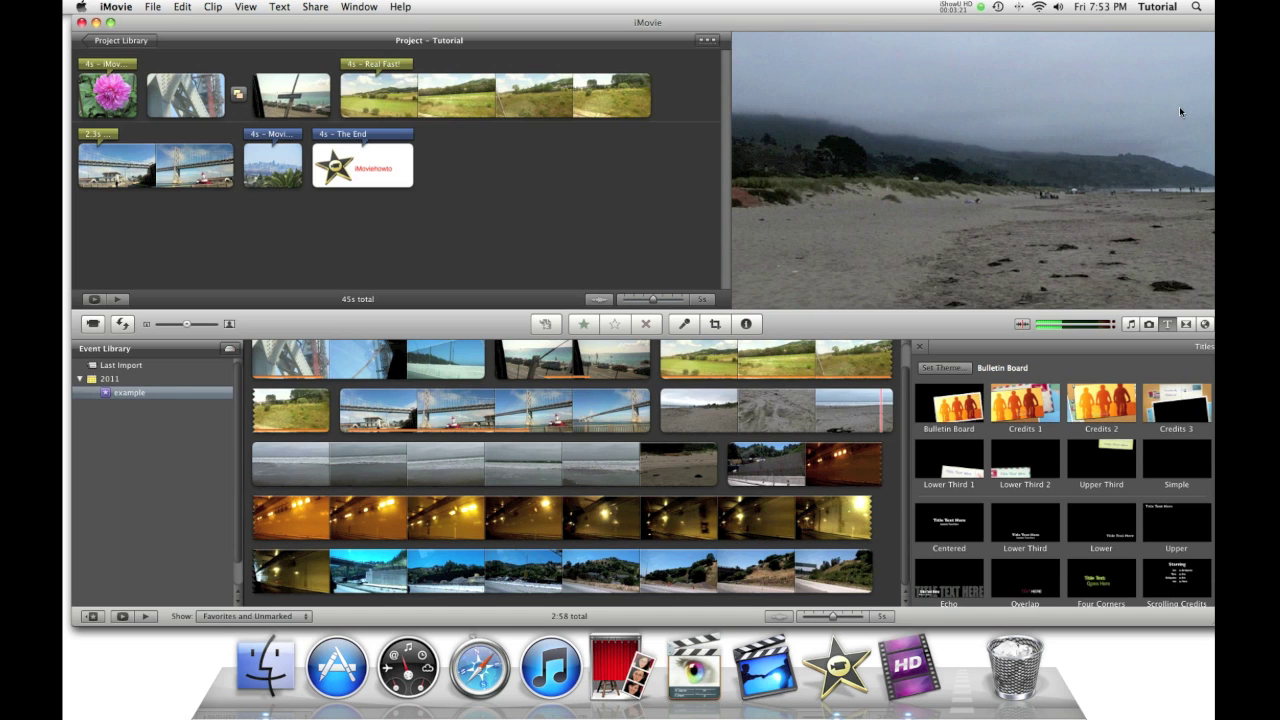
Step: Add the IMOVIEHOWTO LGO.jpg image from the desktop to the end of the project as a new clip
drag(1174, 20, 897, 26)
drag(1165, 63, 443, 178)
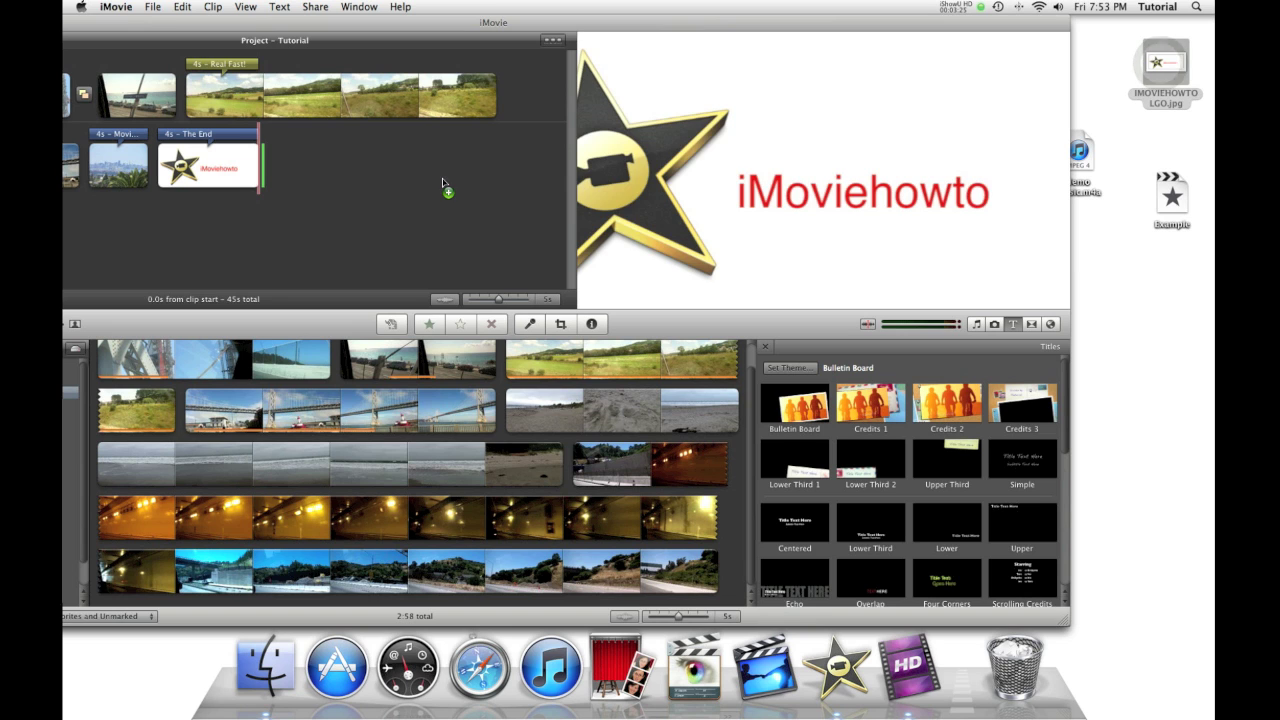
drag(766, 24, 932, 25)
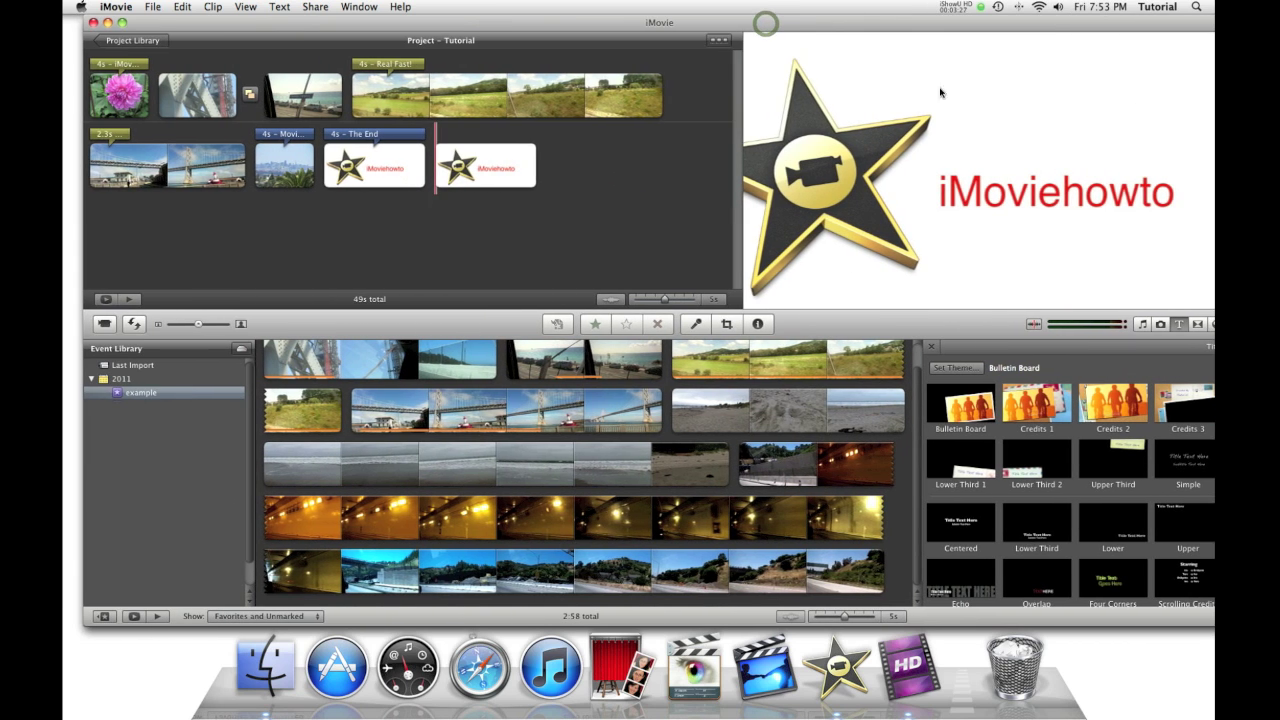
Step: Add a Credits 1 title over the last logo clip with the lines "A Film by" and "iMovie How To"
drag(1016, 430, 492, 183)
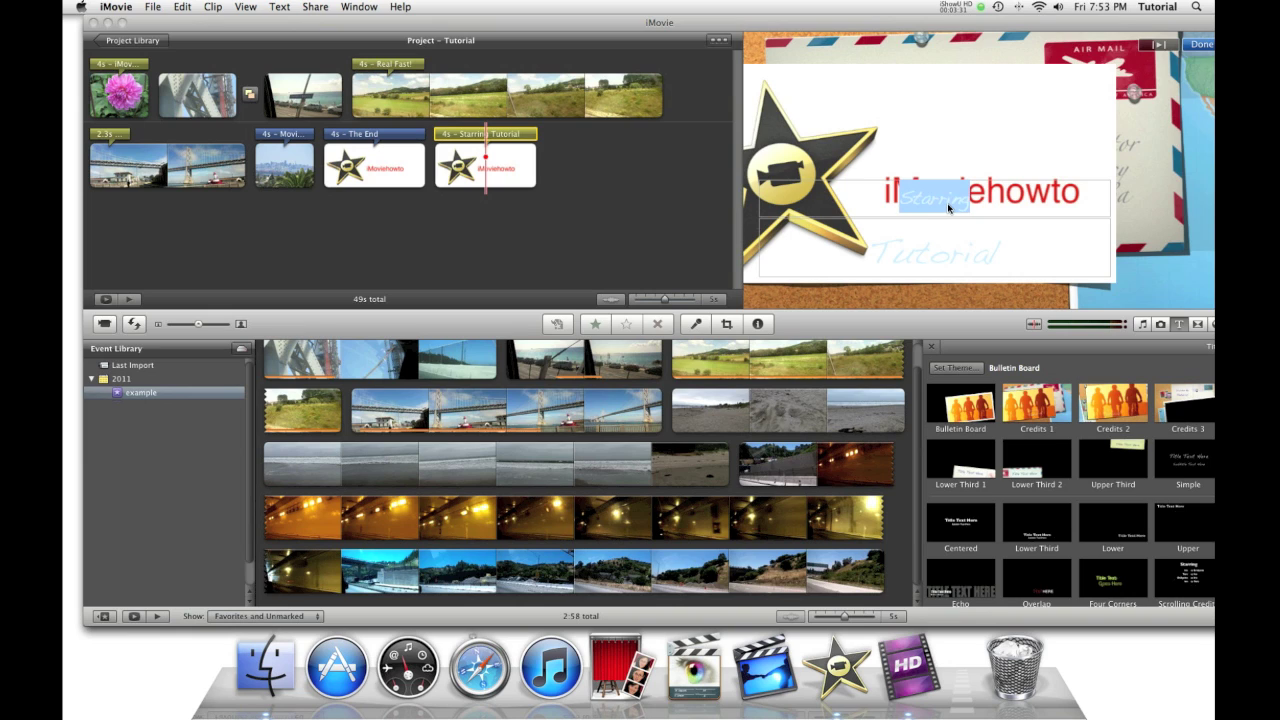
text(S)
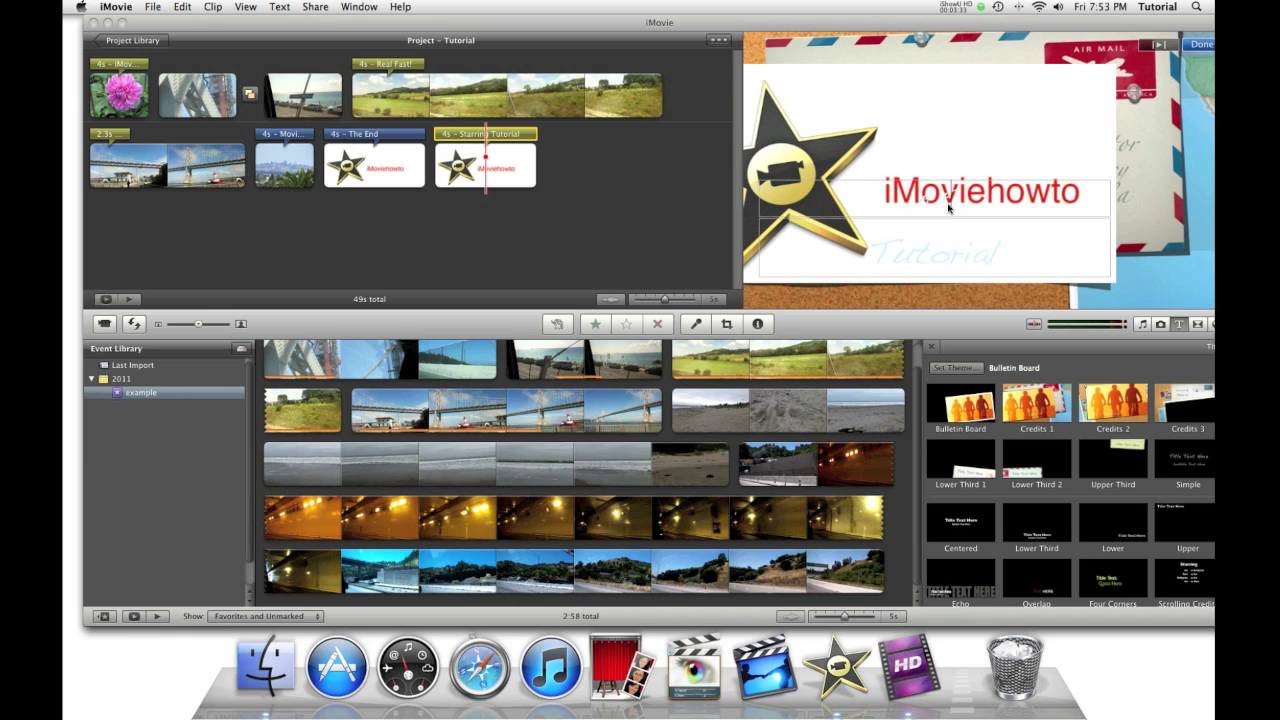
click(816, 248)
text(iMovie How)
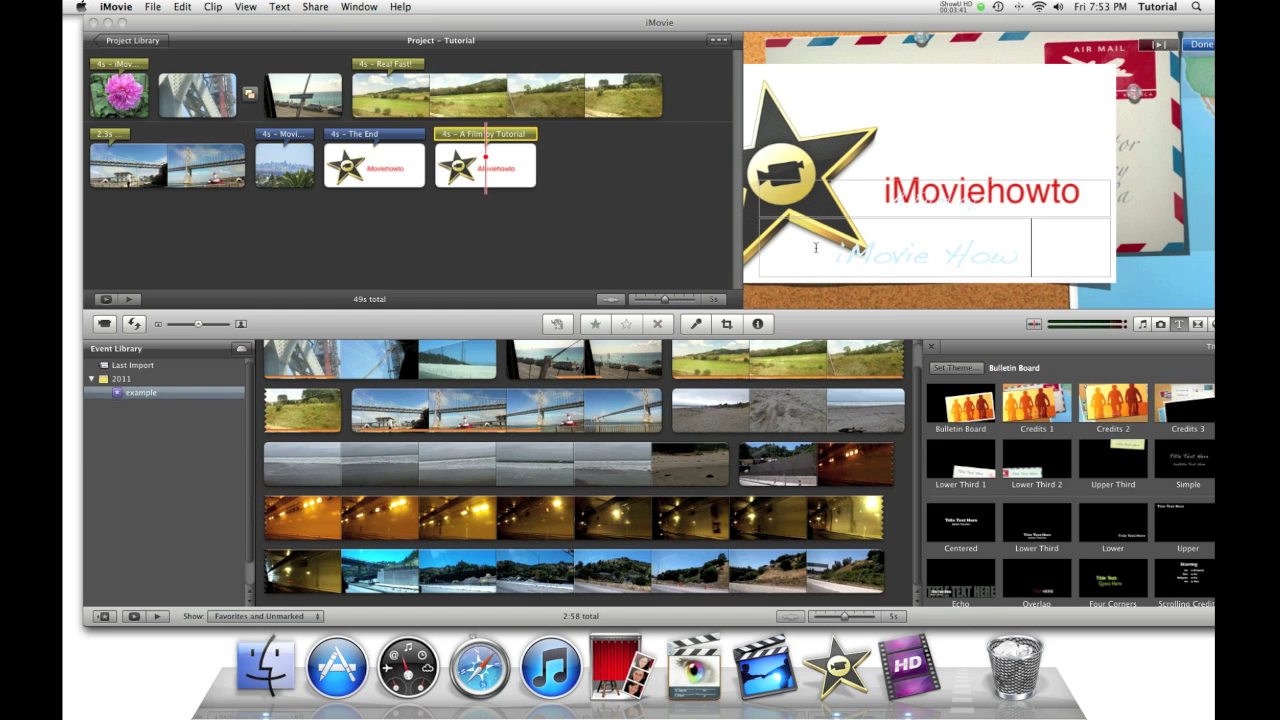
text( Tu)
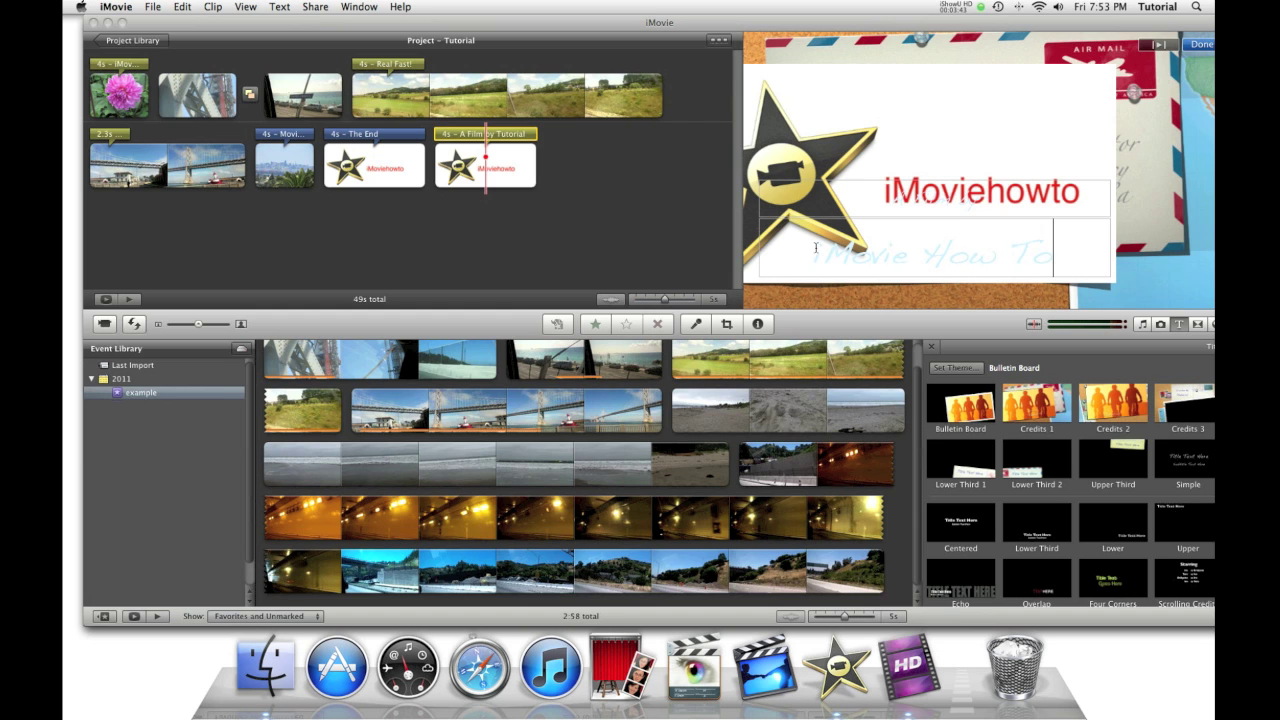
click(540, 249)
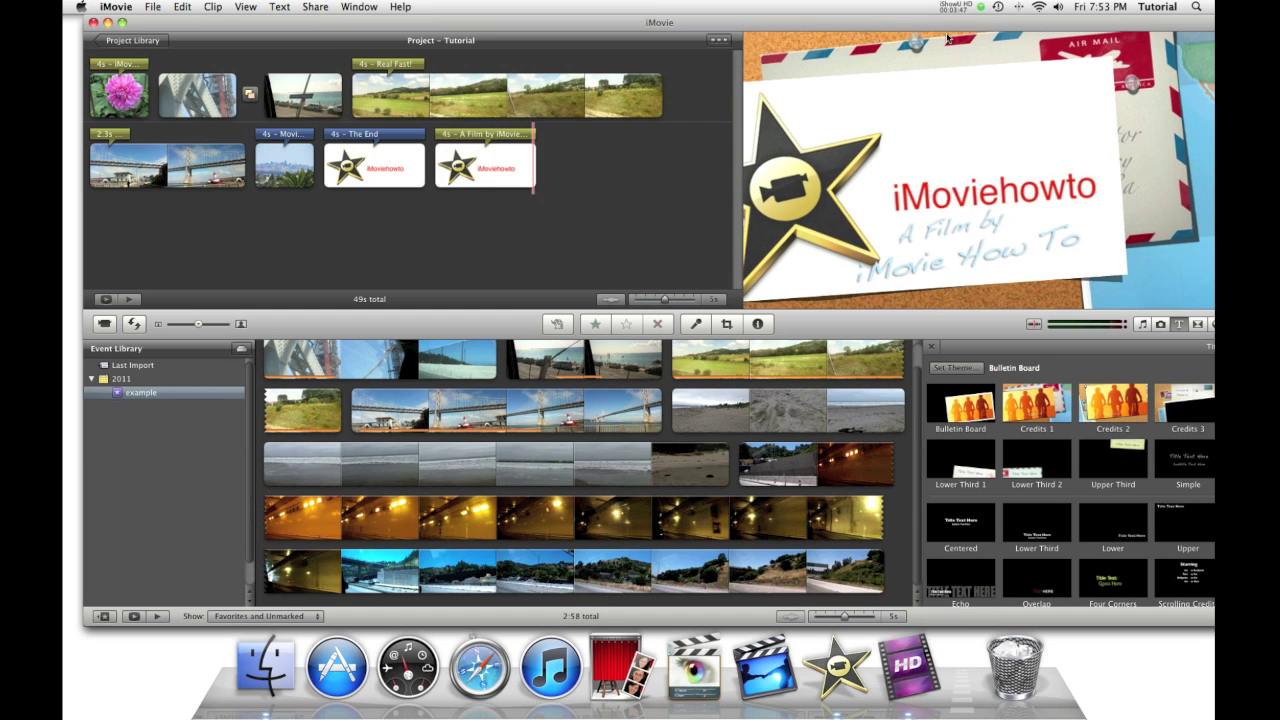
Step: Replace the logo image under the "A Film by iMovie How To" title with the orange flower photo from the Finder folder
drag(977, 21, 750, 21)
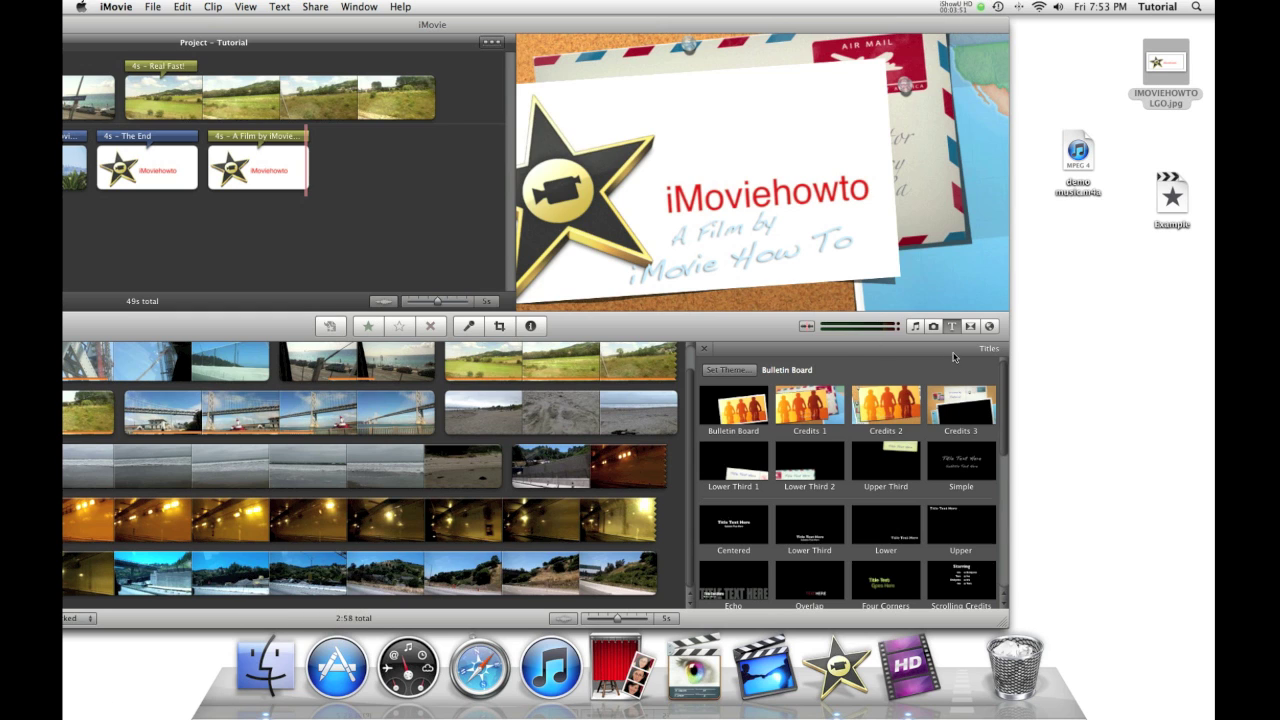
click(934, 327)
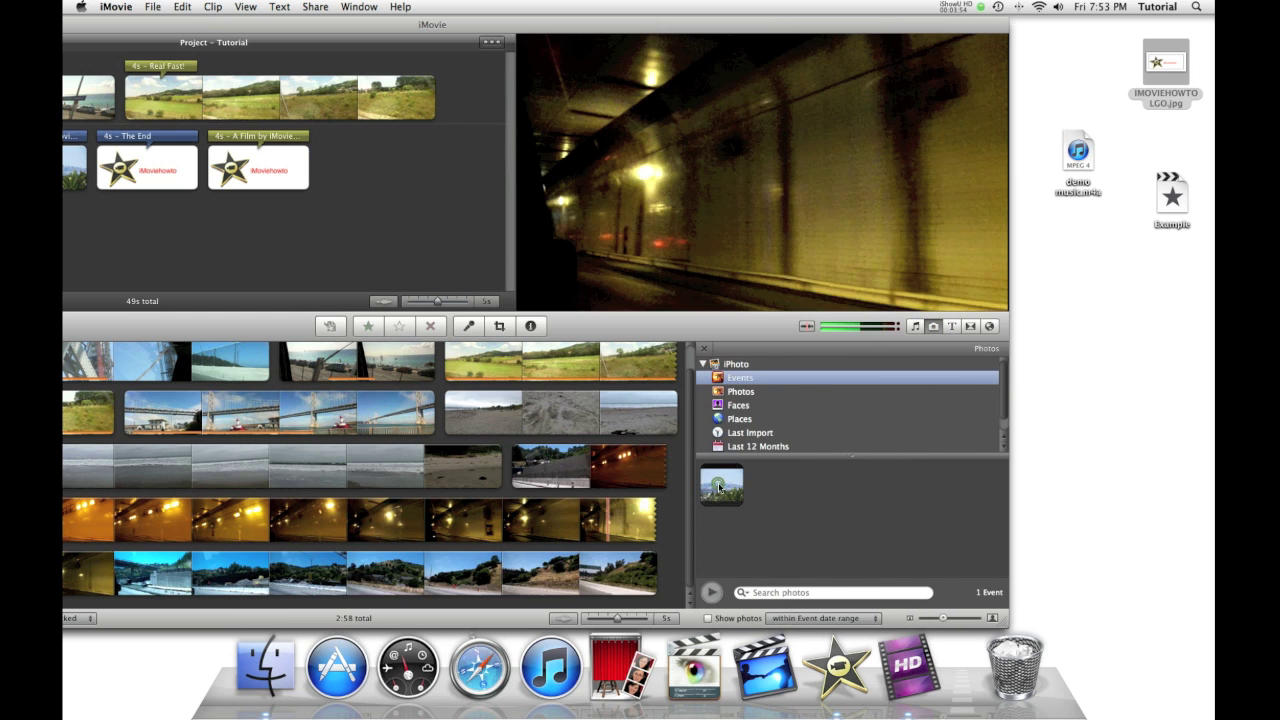
click(719, 487)
drag(716, 488, 256, 158)
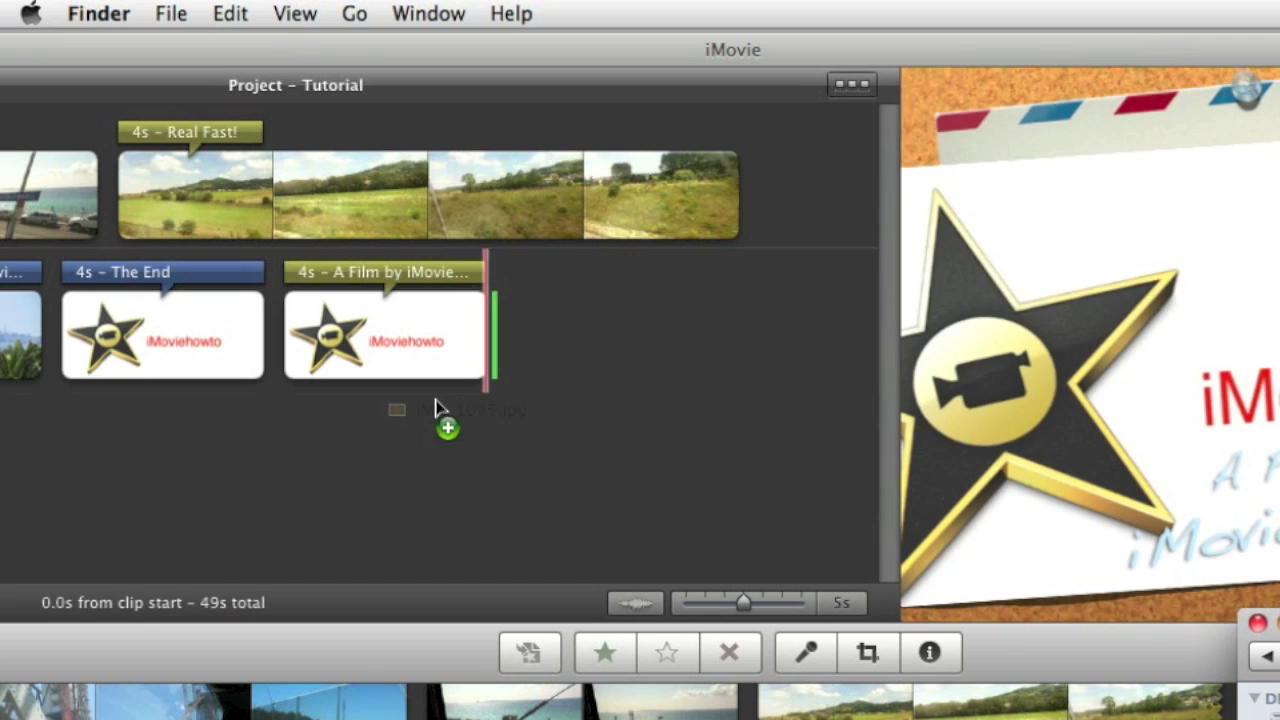
drag(378, 311, 378, 311)
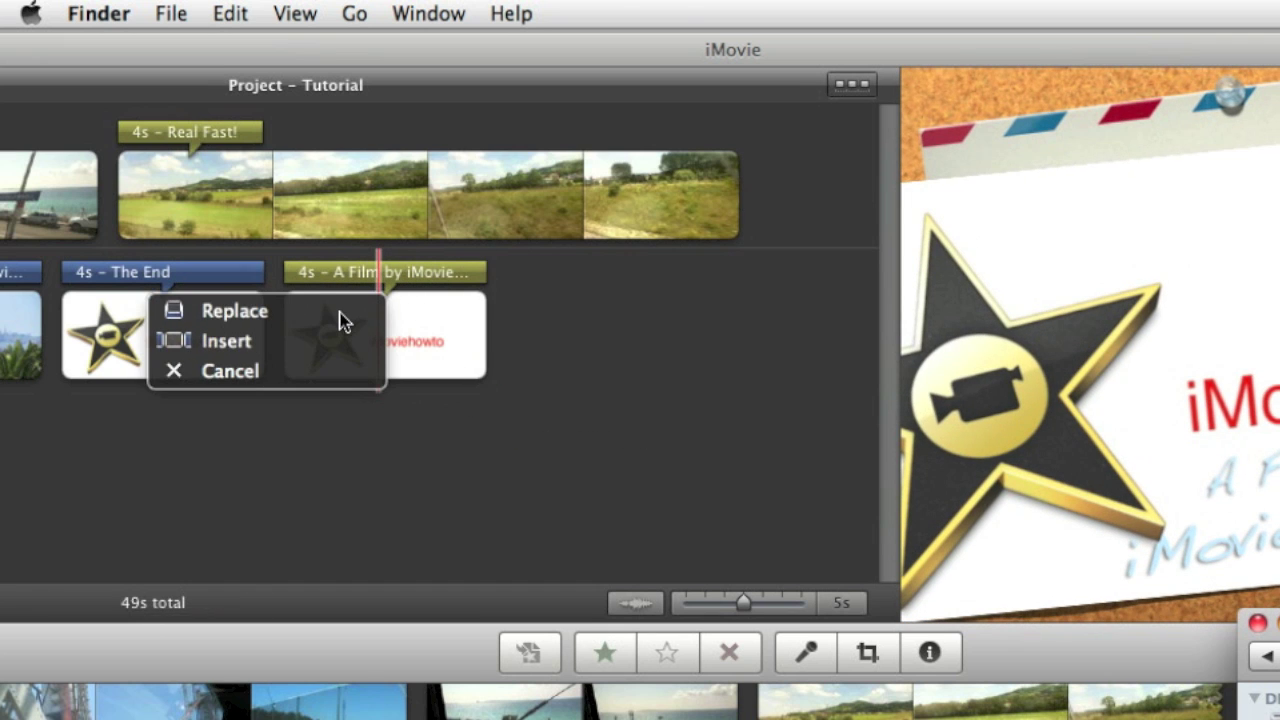
click(331, 318)
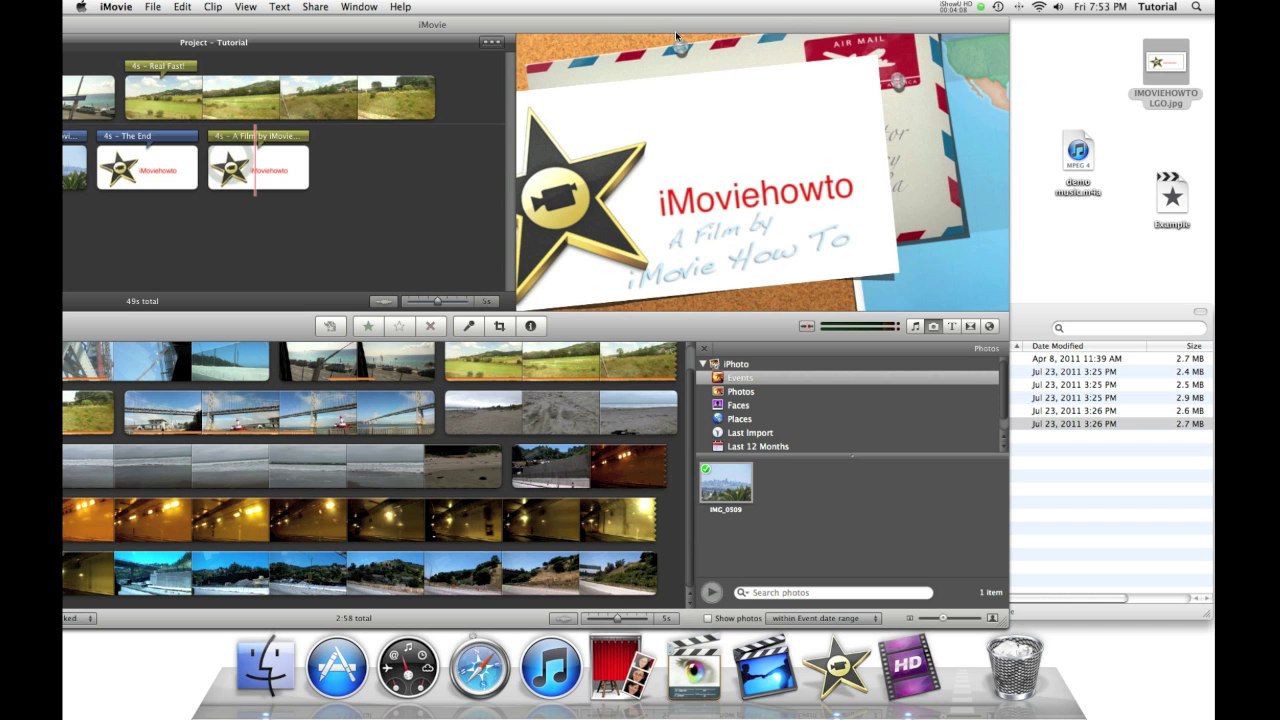
double_click(659, 29)
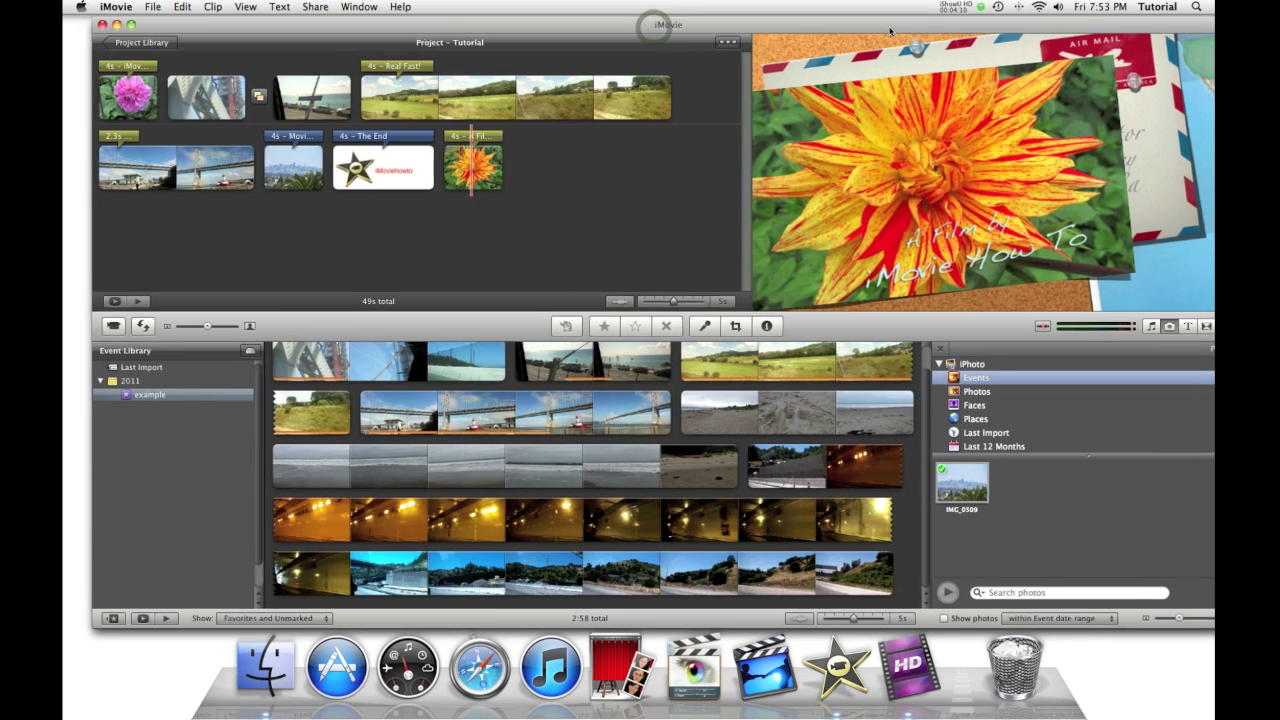
mouse_move(475, 178)
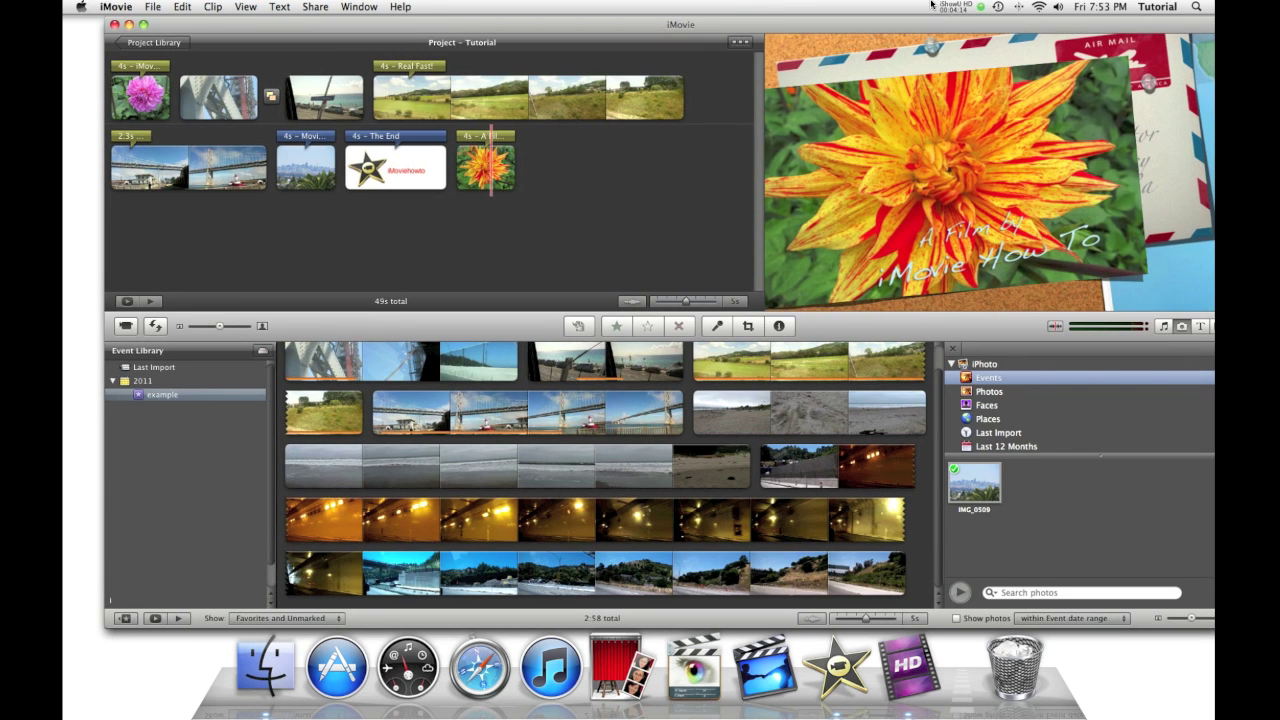
drag(1057, 29, 1016, 27)
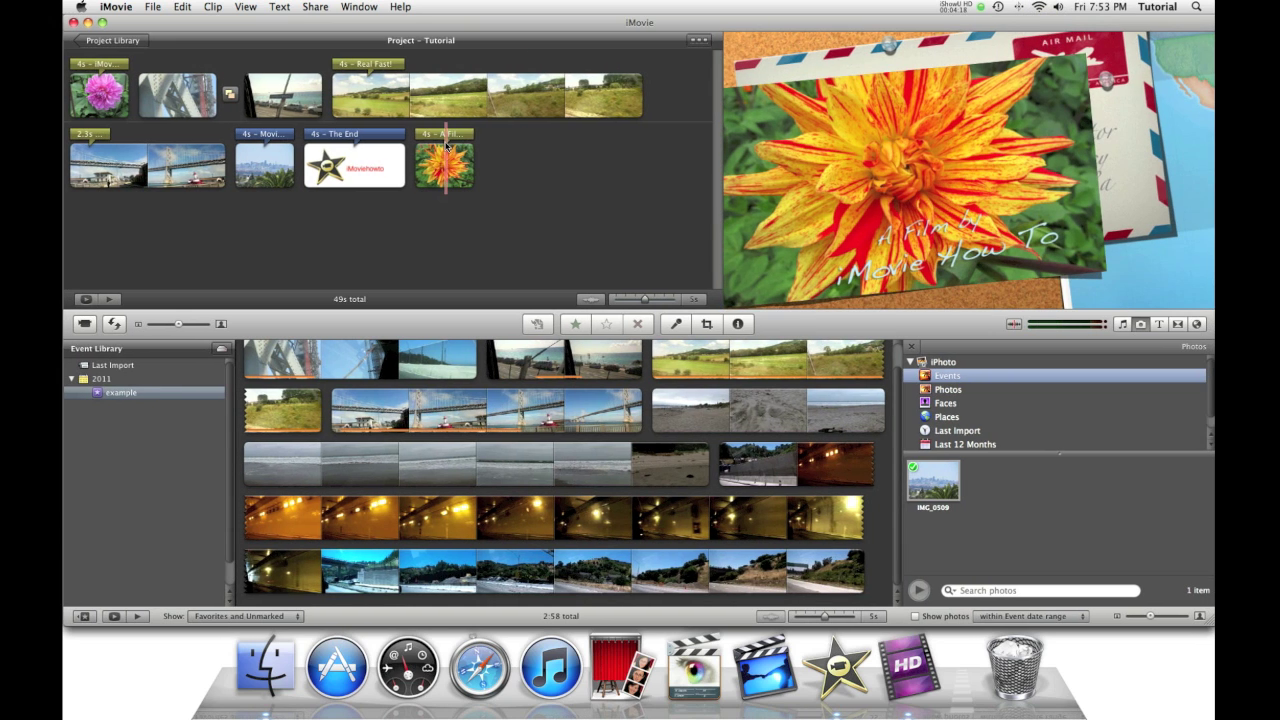